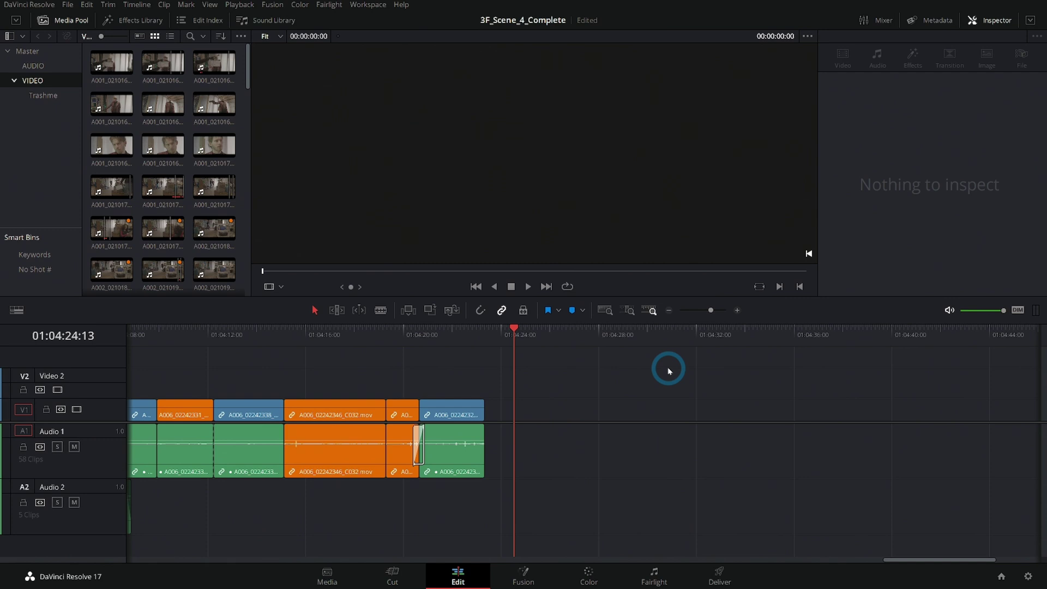
Preview several points in the edit, up to the car clip at 01:01:32:10, then park in the gap.
{"action": "left_click_drag", "start_coordinate": [668, 369], "coordinate": [541, 385]}
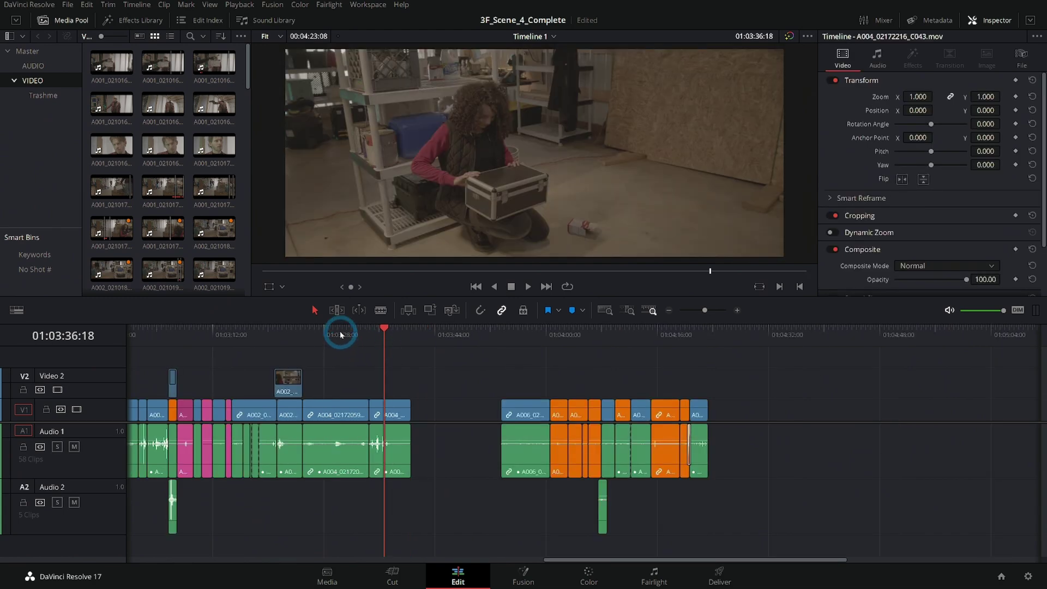
{"action": "left_click", "coordinate": [340, 332]}
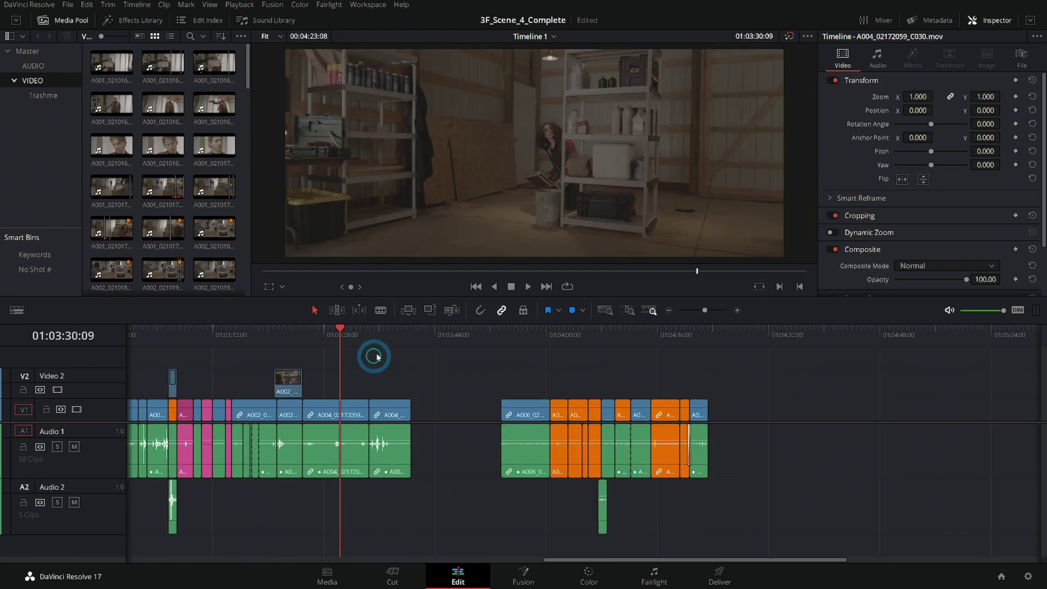
{"action": "left_click", "coordinate": [387, 337]}
{"action": "left_click", "coordinate": [188, 336]}
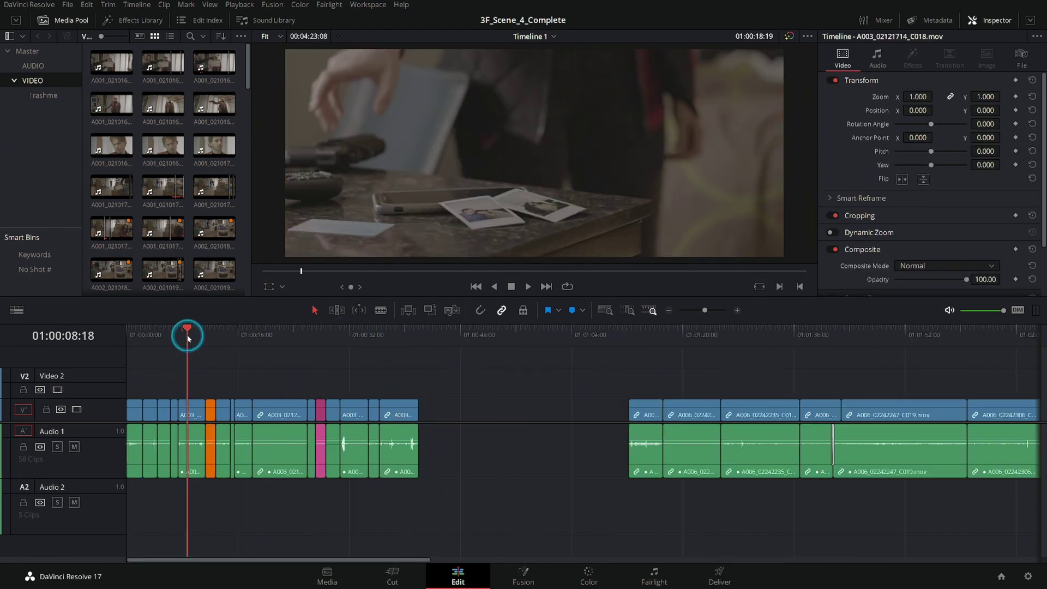
{"action": "left_click", "coordinate": [270, 336]}
{"action": "left_click", "coordinate": [386, 332]}
{"action": "left_click", "coordinate": [685, 334]}
{"action": "left_click", "coordinate": [768, 341]}
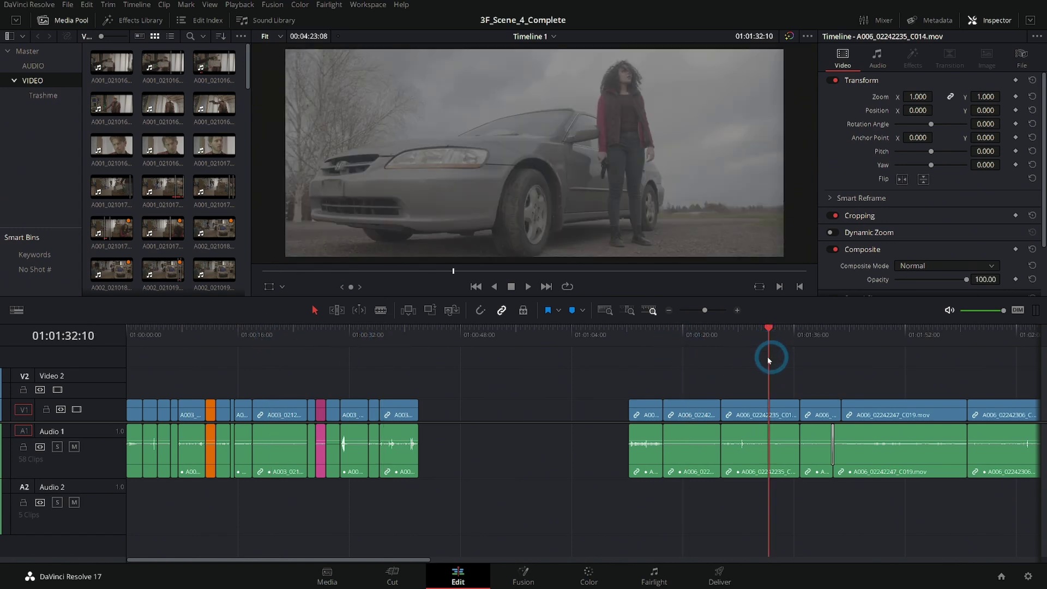
{"action": "left_click", "coordinate": [520, 384]}
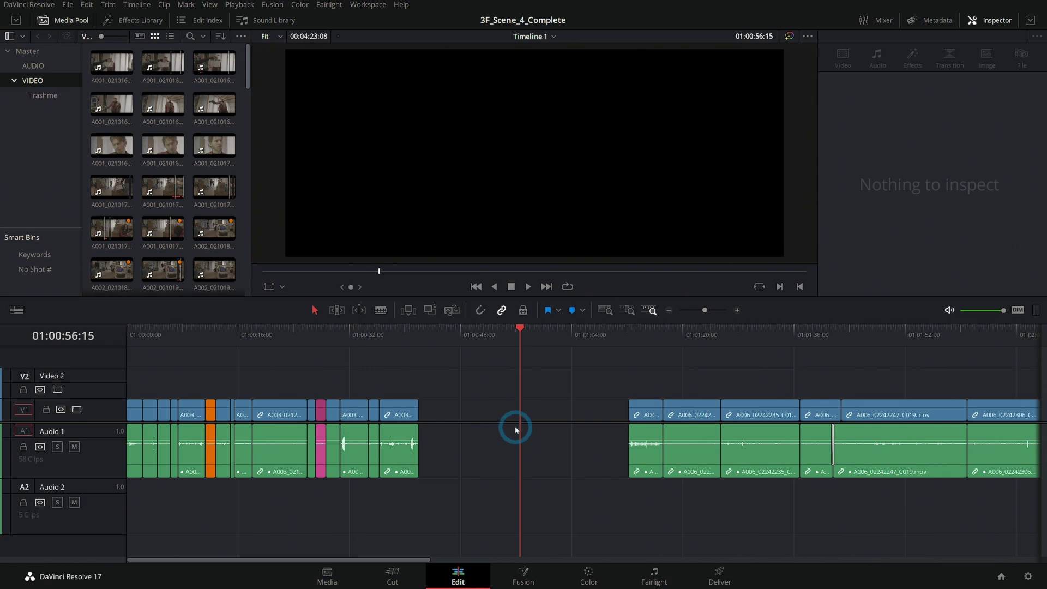
{"action": "scroll", "coordinate": [534, 439], "scroll_direction": "up", "scroll_amount": 2}
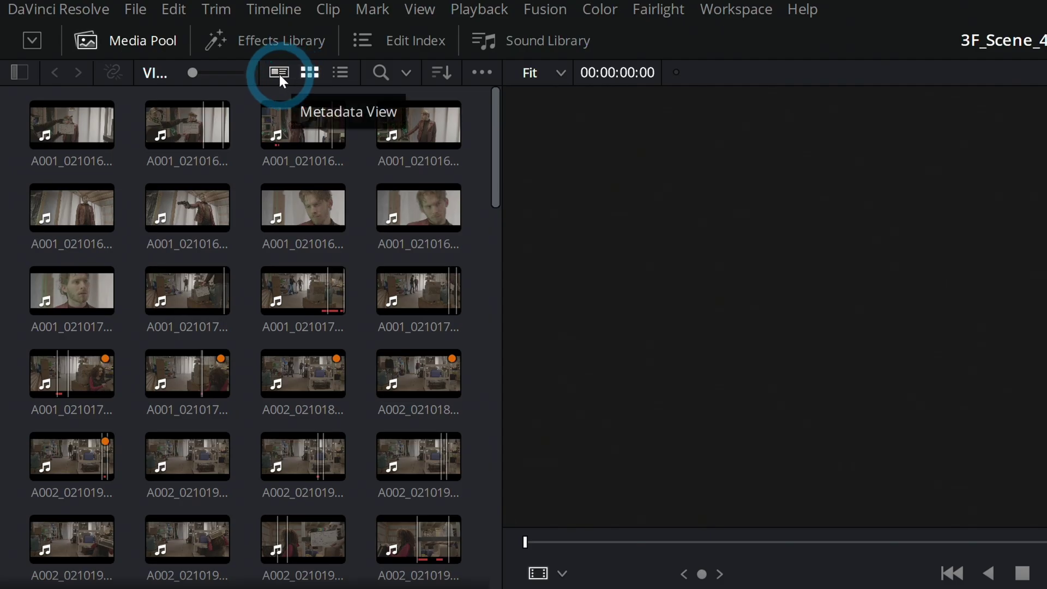
Show the Media Pool in Metadata View, sorted by Scene, Shot.
{"action": "left_click", "coordinate": [279, 73]}
{"action": "left_click", "coordinate": [441, 73]}
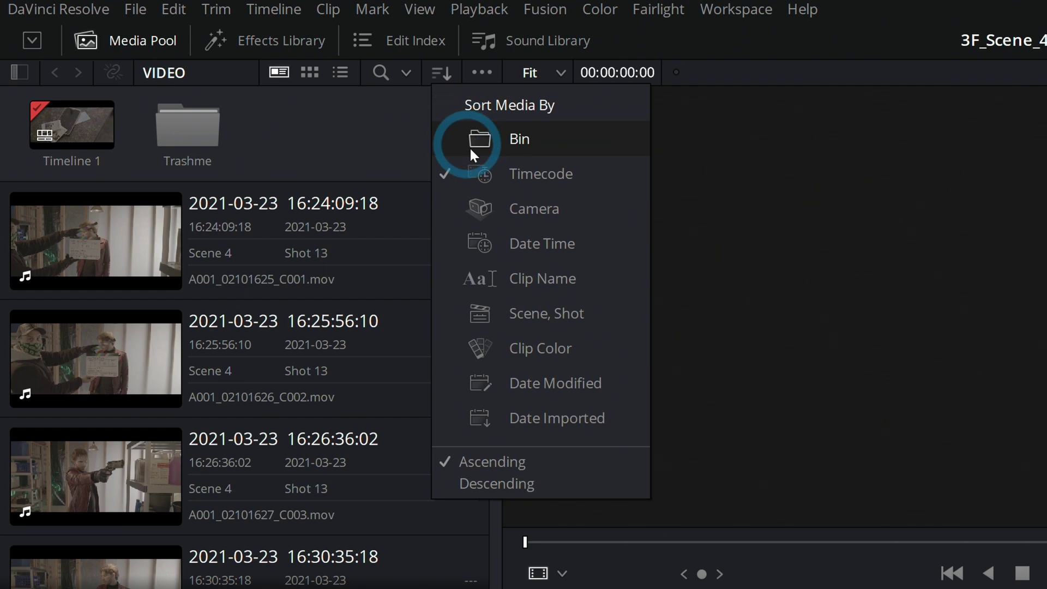
{"action": "left_click", "coordinate": [516, 313]}
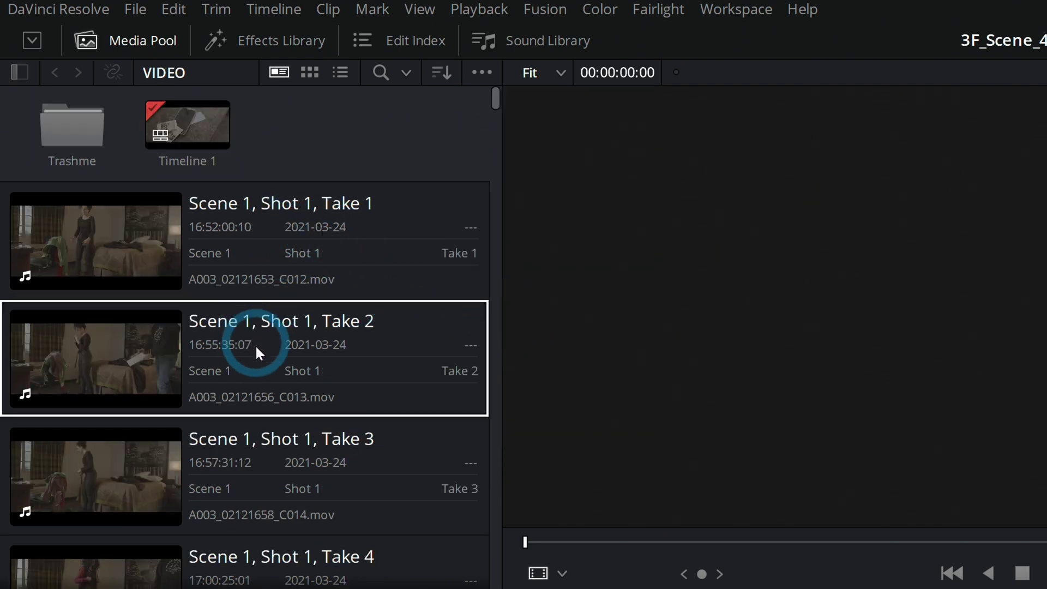
Scroll the clip list and load Scene 2, Shot 1 into the viewer.
{"action": "scroll", "coordinate": [256, 387], "scroll_direction": "down", "scroll_amount": 5}
{"action": "scroll", "coordinate": [243, 452], "scroll_direction": "down", "scroll_amount": 12}
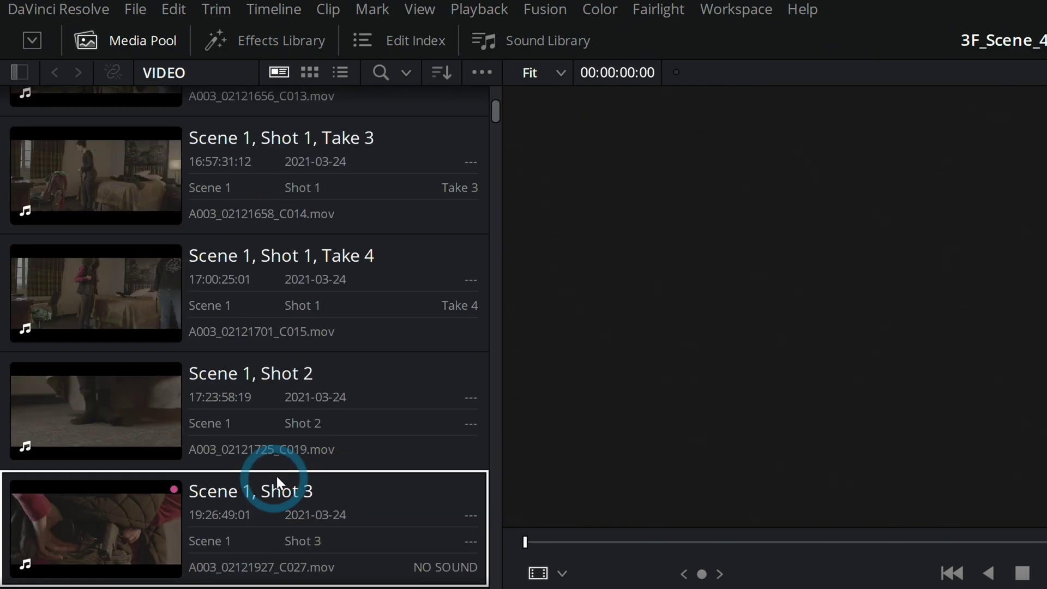
{"action": "scroll", "coordinate": [303, 428], "scroll_direction": "down", "scroll_amount": 4}
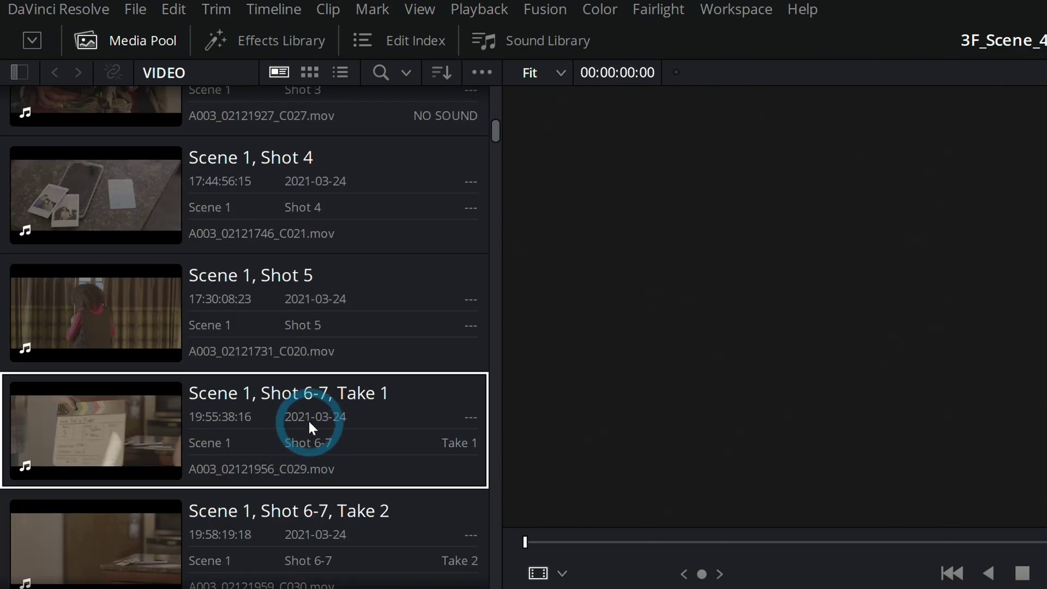
{"action": "left_click_drag", "start_coordinate": [495, 133], "coordinate": [495, 188]}
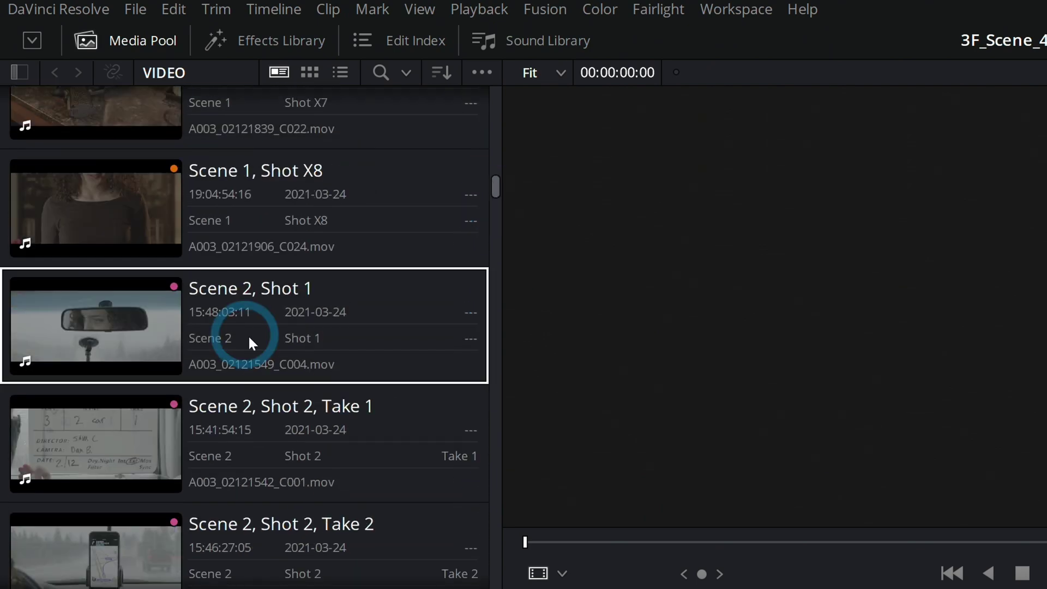
{"action": "left_click", "coordinate": [154, 326]}
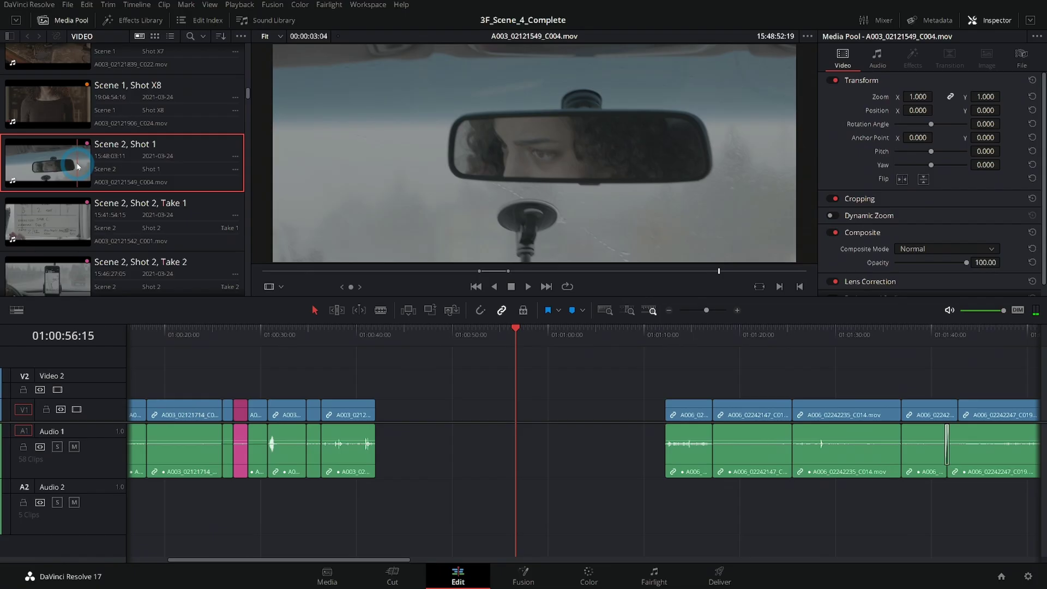
Fill the timeline gap with Scene 2, Shot 1 followed by Scene 2, Shot 2, Take 2.
{"action": "left_click_drag", "start_coordinate": [1030, 461], "coordinate": [411, 406]}
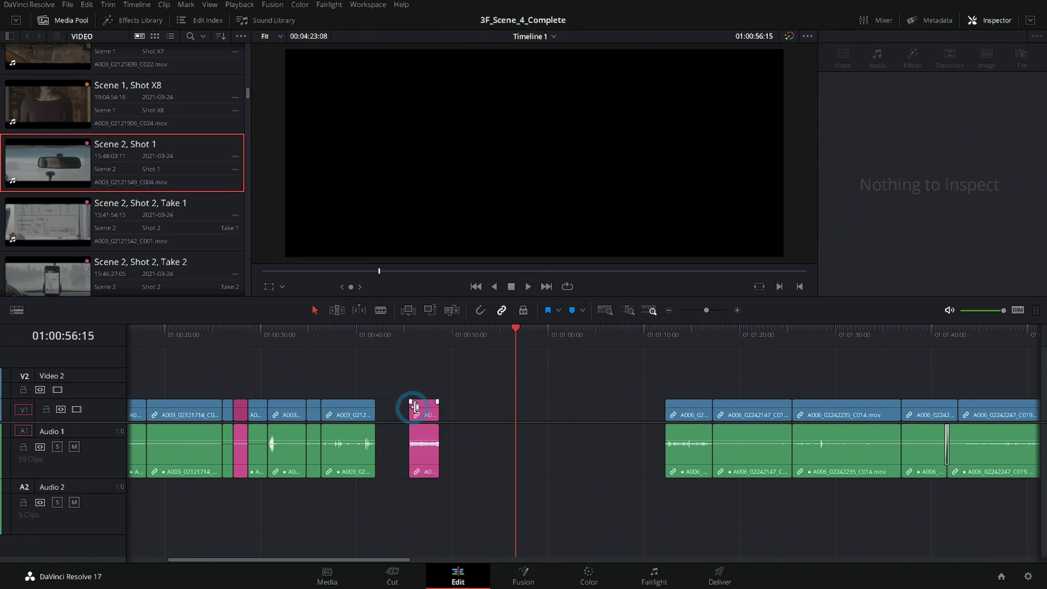
{"action": "scroll", "coordinate": [69, 223], "scroll_direction": "down", "scroll_amount": 1}
{"action": "left_click", "coordinate": [70, 224]}
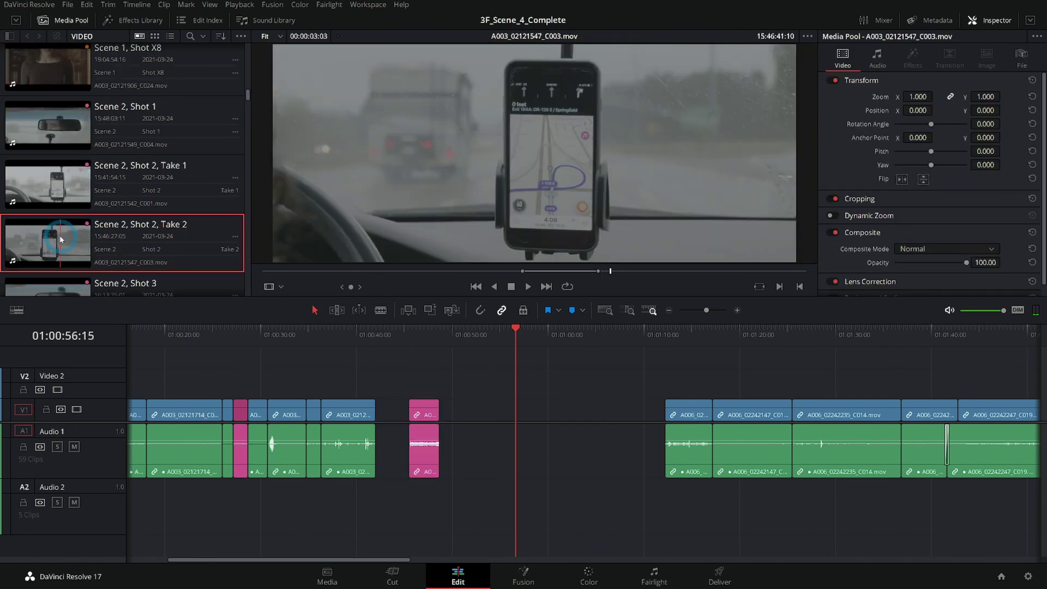
{"action": "left_click_drag", "start_coordinate": [507, 271], "coordinate": [545, 272]}
{"action": "left_click_drag", "start_coordinate": [540, 170], "coordinate": [439, 421]}
Add Scene 2, Shot 3 after Take 2, then load and scrub Shots 4 and 5.
{"action": "scroll", "coordinate": [70, 185], "scroll_direction": "down", "scroll_amount": 2}
{"action": "left_click", "coordinate": [48, 188]}
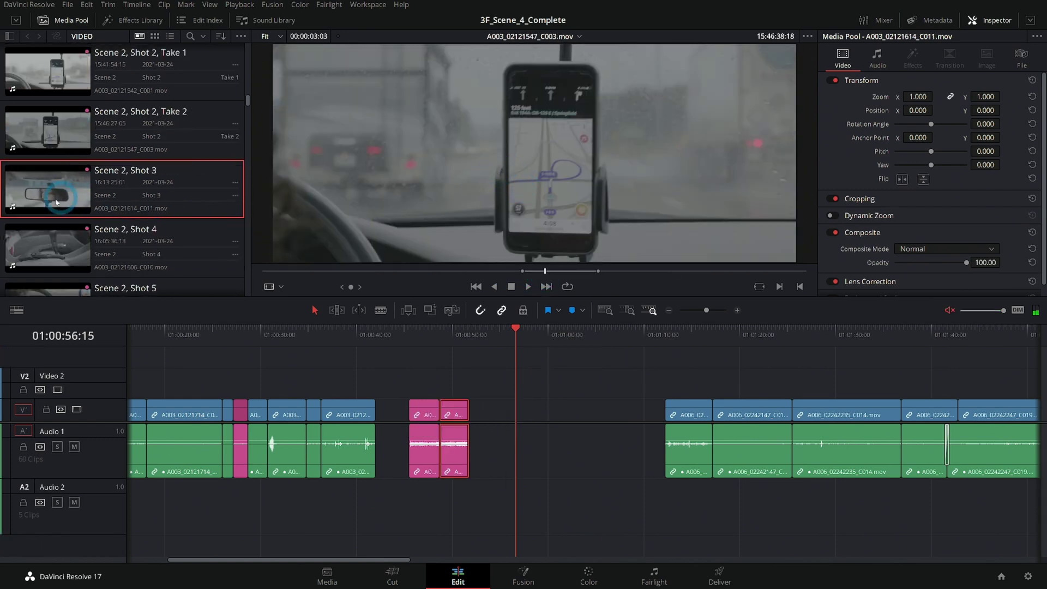
{"action": "double_click", "coordinate": [59, 202]}
{"action": "left_click_drag", "start_coordinate": [548, 210], "coordinate": [470, 421]}
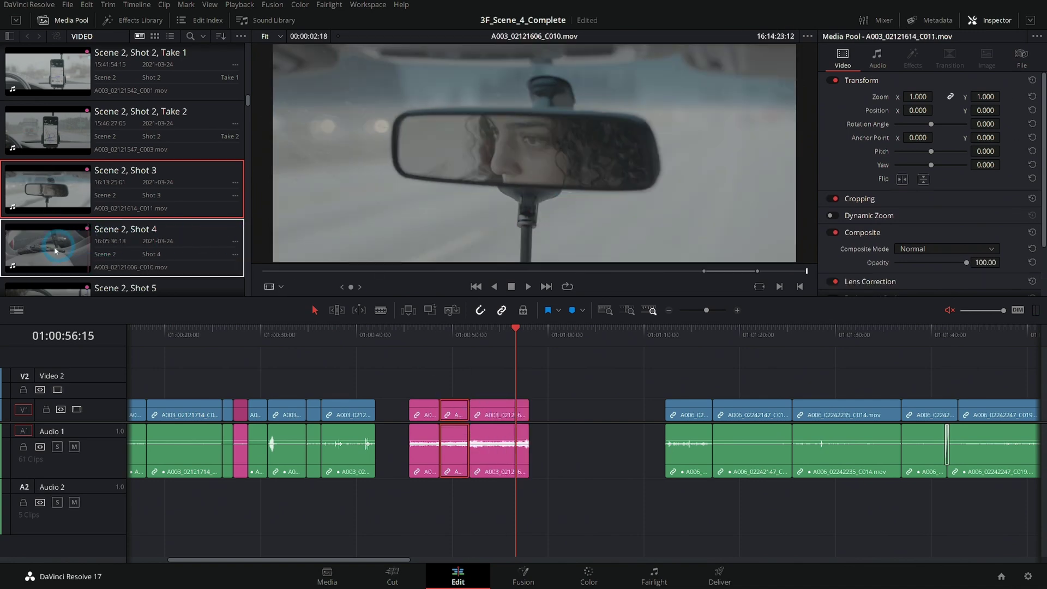
{"action": "double_click", "coordinate": [49, 250]}
{"action": "double_click", "coordinate": [52, 197]}
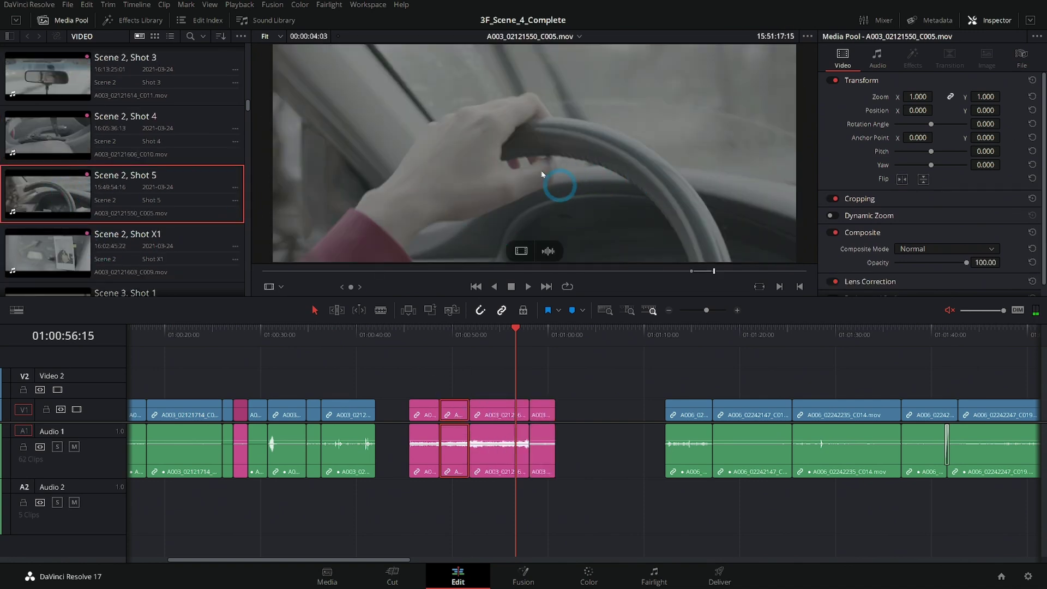
{"action": "left_click_drag", "start_coordinate": [526, 156], "coordinate": [597, 380]}
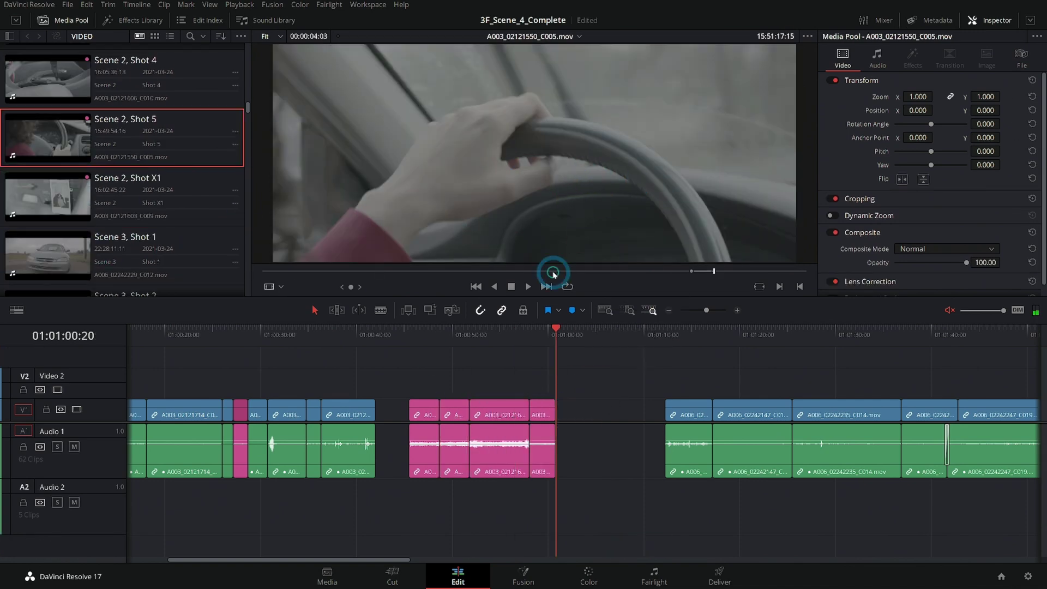
{"action": "left_click_drag", "start_coordinate": [634, 272], "coordinate": [690, 281]}
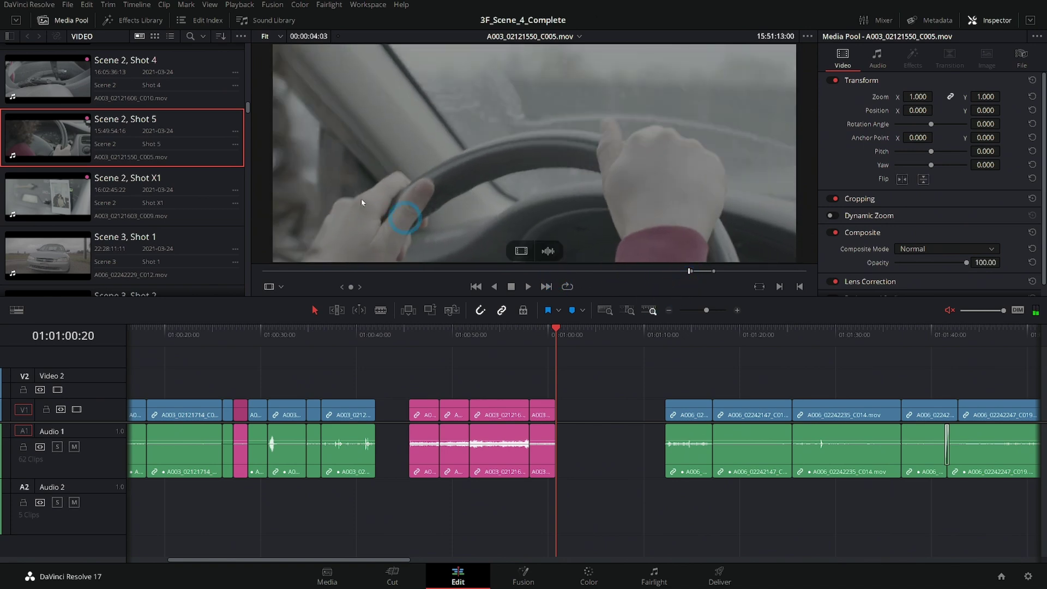
Play back the newly added Scene 2 clips on the timeline.
{"action": "scroll", "coordinate": [199, 218], "scroll_direction": "up", "scroll_amount": 2}
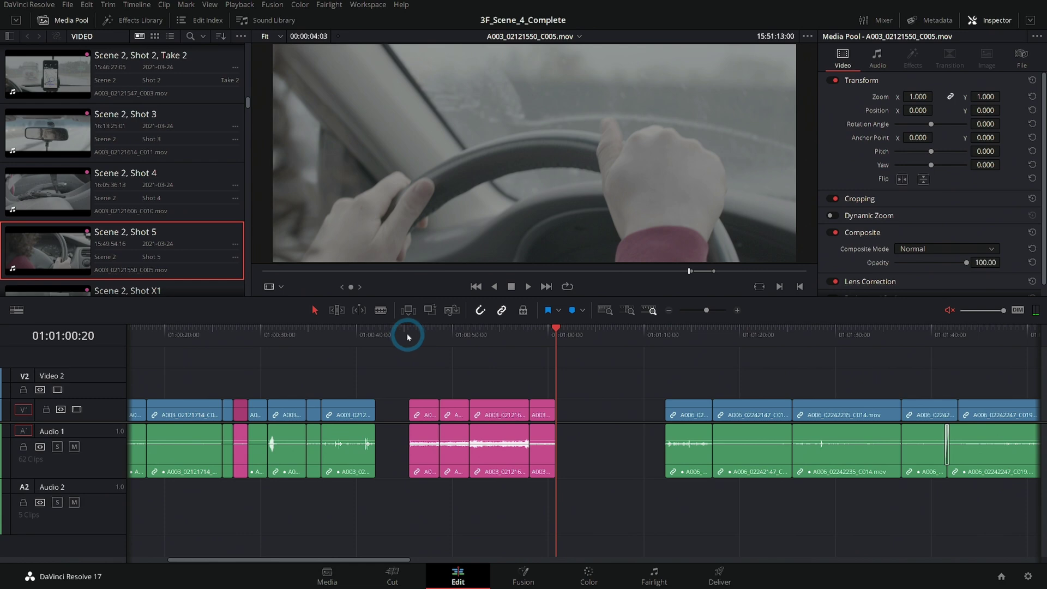
{"action": "left_click", "coordinate": [408, 331]}
{"action": "key", "text": "space"}
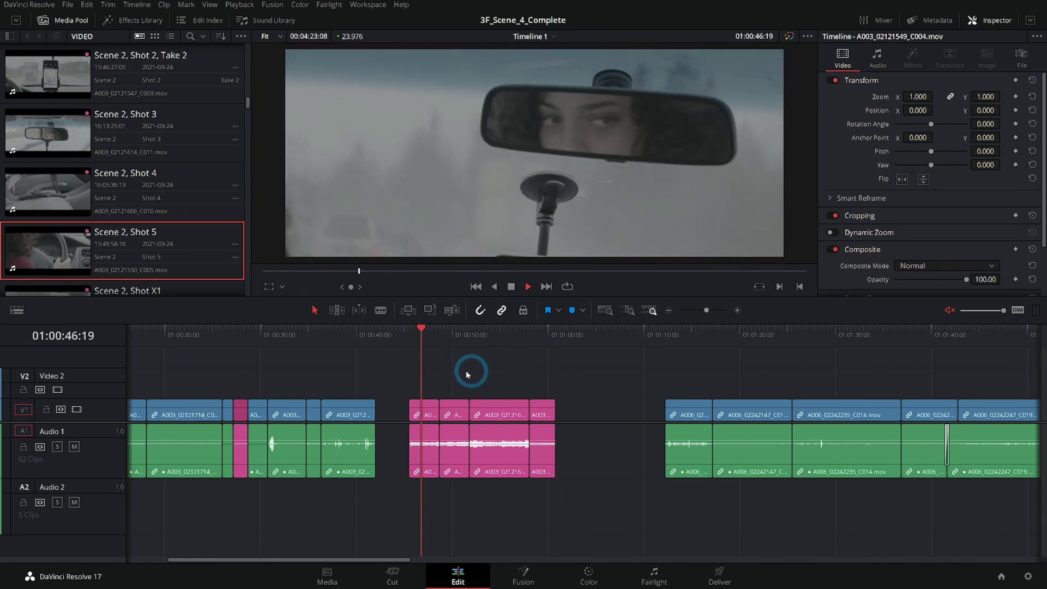
{"action": "key", "text": "q"}
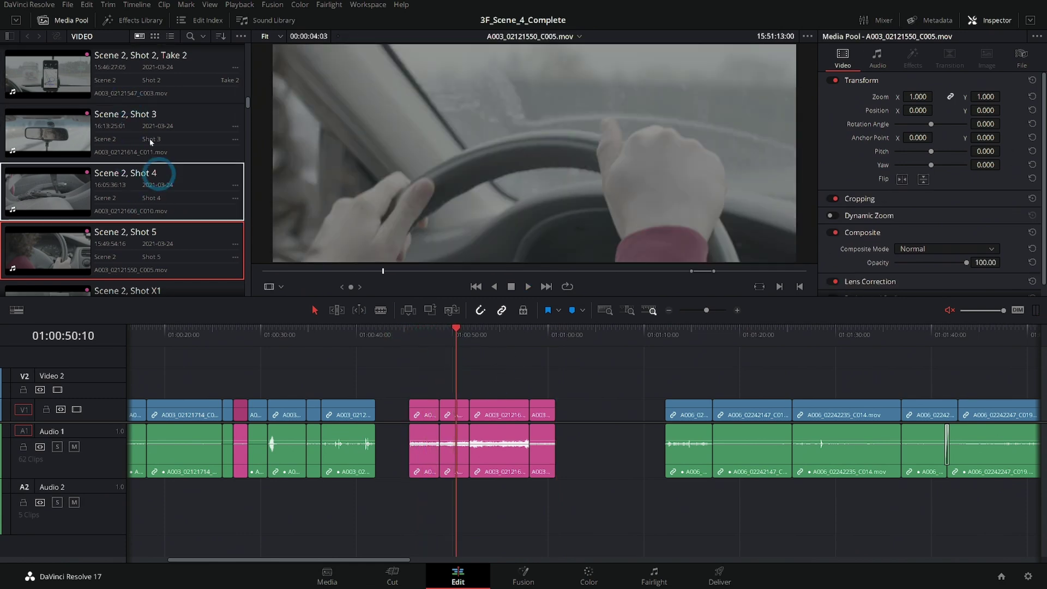
{"action": "left_click", "coordinate": [483, 373]}
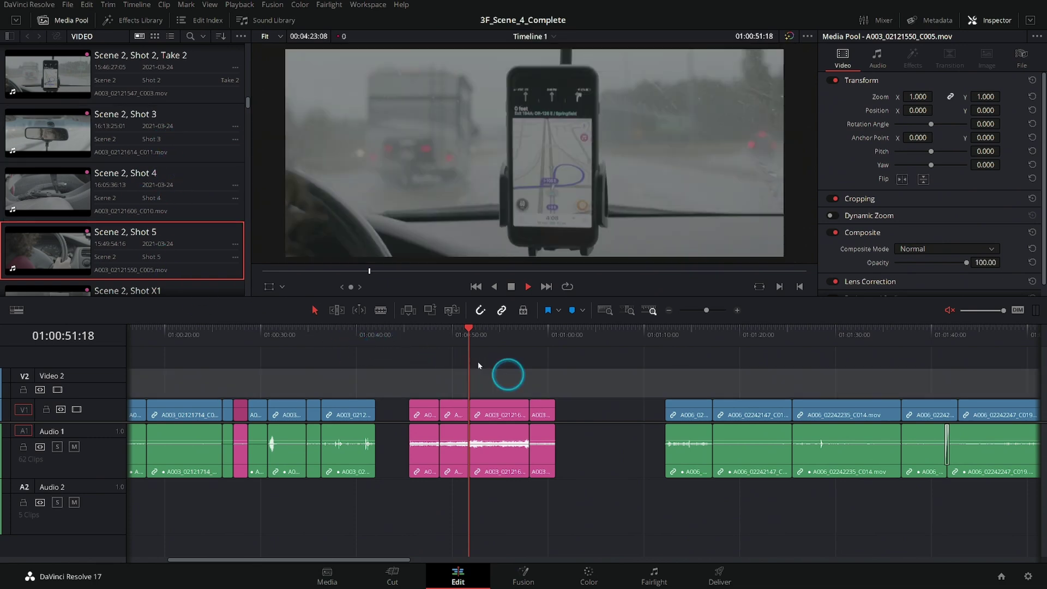
{"action": "scroll", "coordinate": [180, 191], "scroll_direction": "up", "scroll_amount": 6}
{"action": "scroll", "coordinate": [176, 190], "scroll_direction": "down", "scroll_amount": 4}
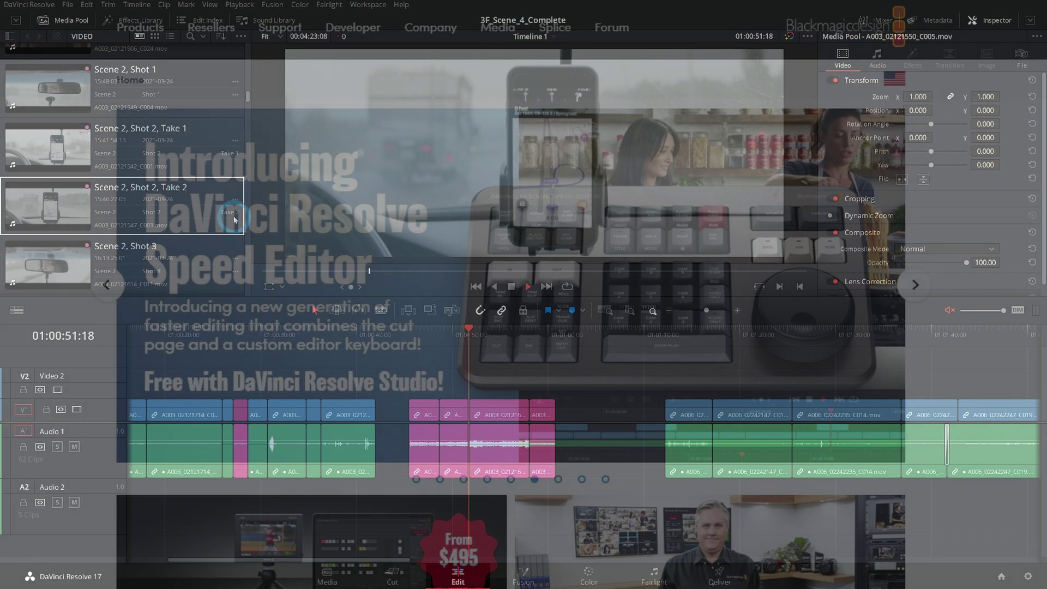
Recheck Scene 2, Shot 2 Take 2, Shot 3 and Shot 1 in the viewer.
{"action": "left_click", "coordinate": [234, 218]}
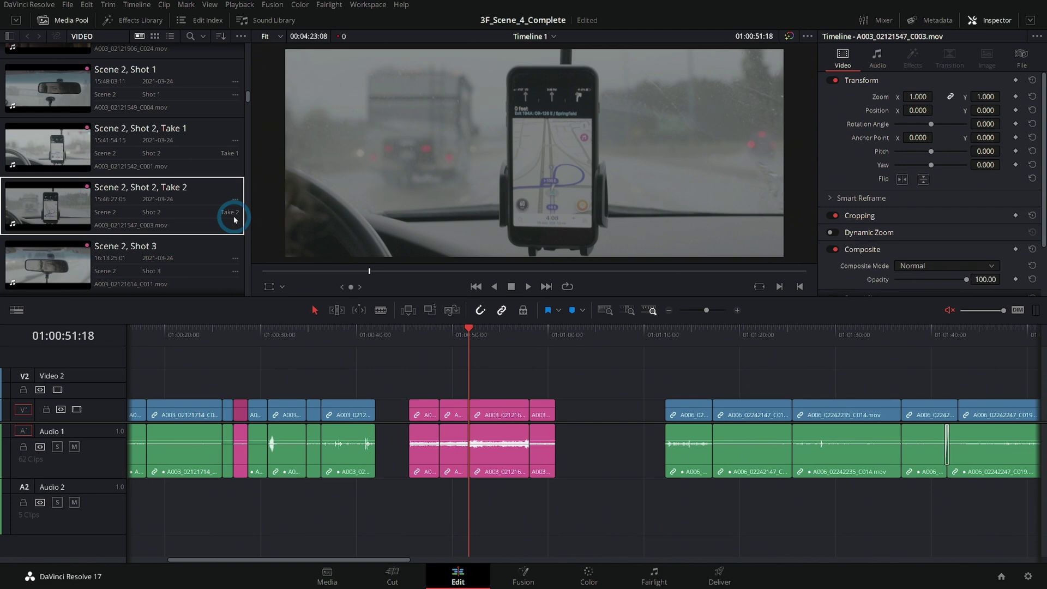
{"action": "left_click", "coordinate": [495, 340]}
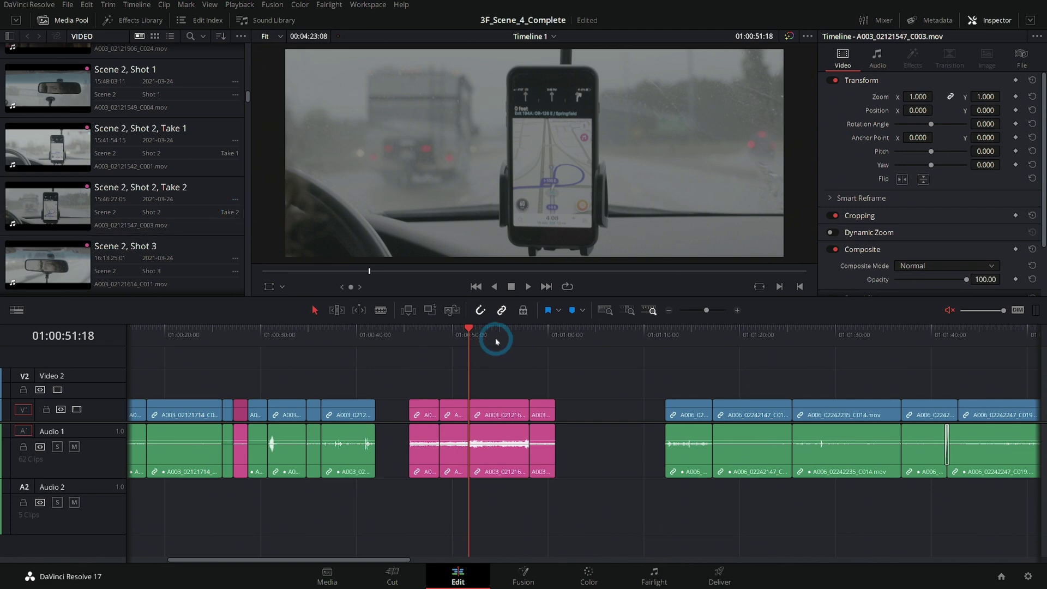
{"action": "double_click", "coordinate": [236, 281]}
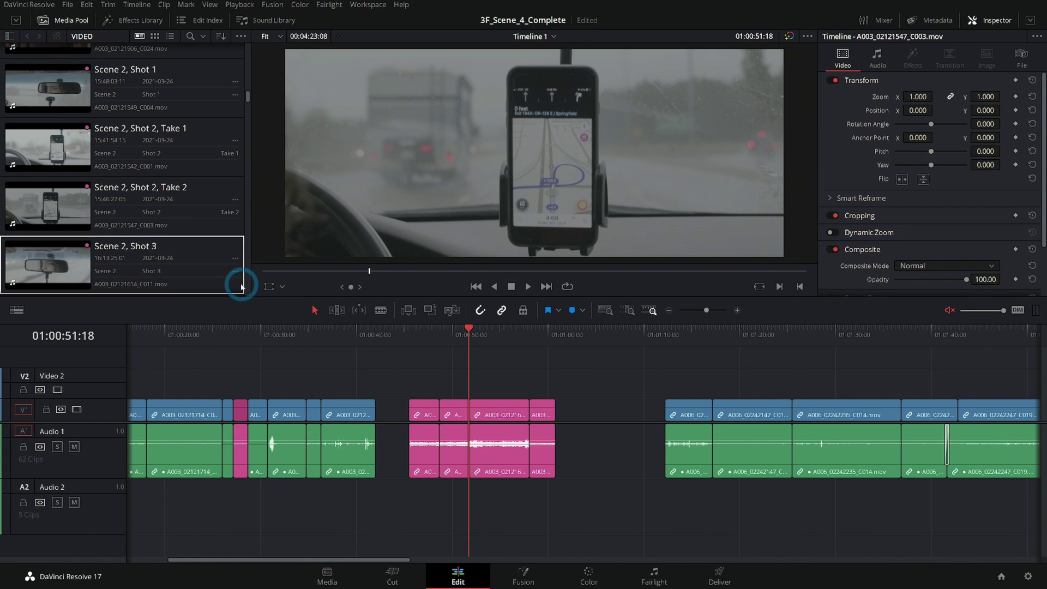
{"action": "left_click", "coordinate": [214, 198]}
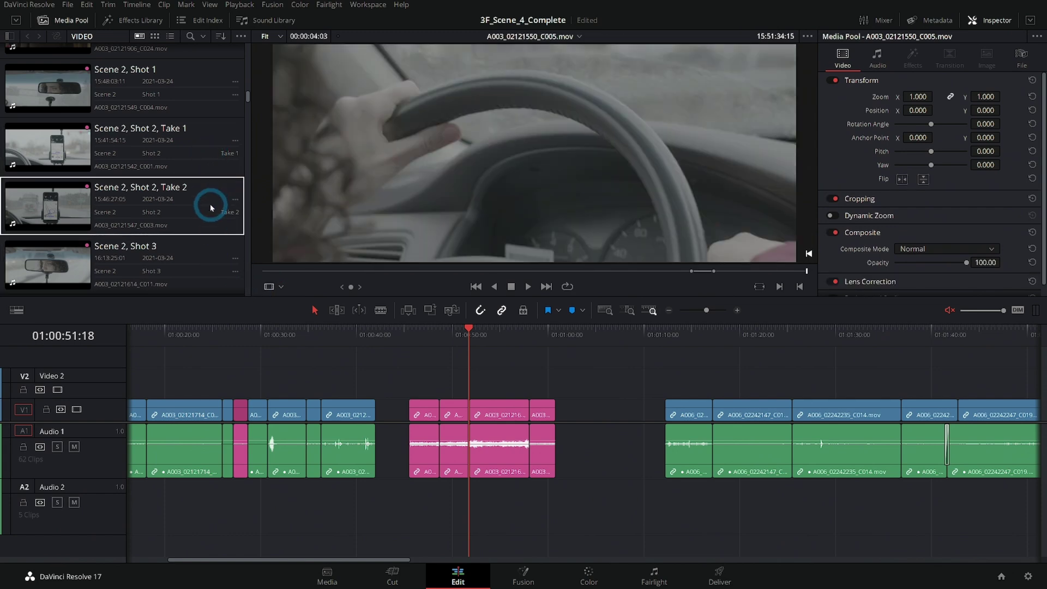
{"action": "key", "text": "alt+f"}
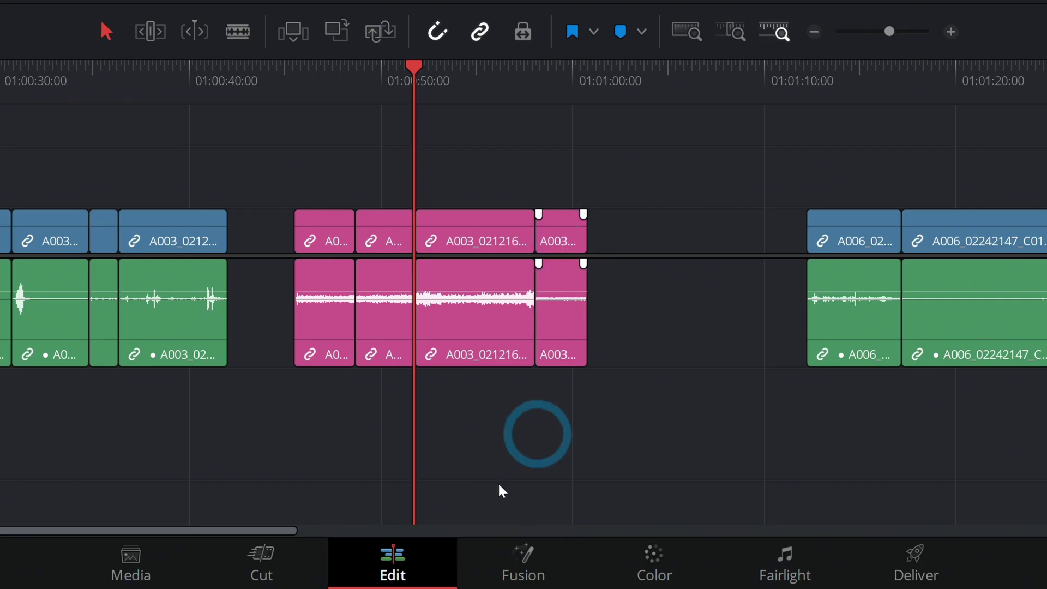
{"action": "left_click", "coordinate": [327, 575]}
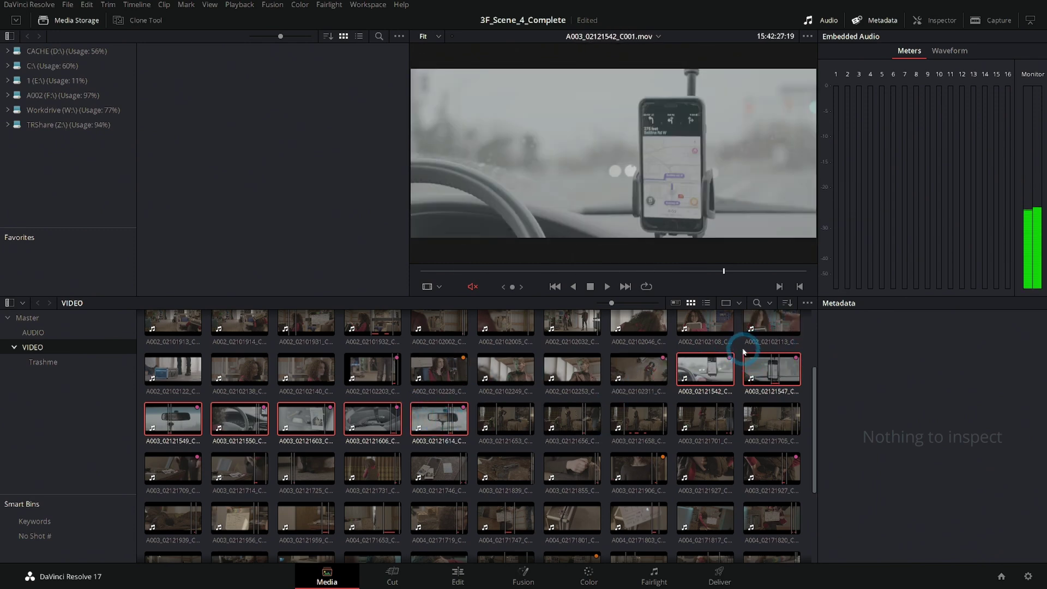
Select clips A003_02121542 through A003_02121614 and hide the audio meters to reveal their metadata.
{"action": "left_click", "coordinate": [716, 380]}
{"action": "left_click", "coordinate": [439, 419], "text": "shift"}
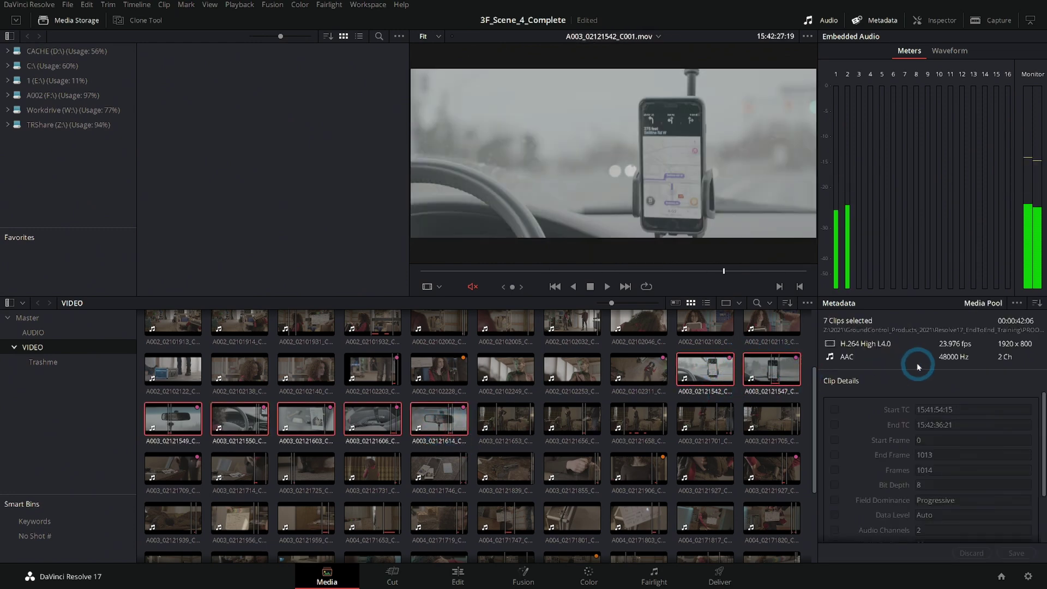
{"action": "left_click", "coordinate": [827, 21]}
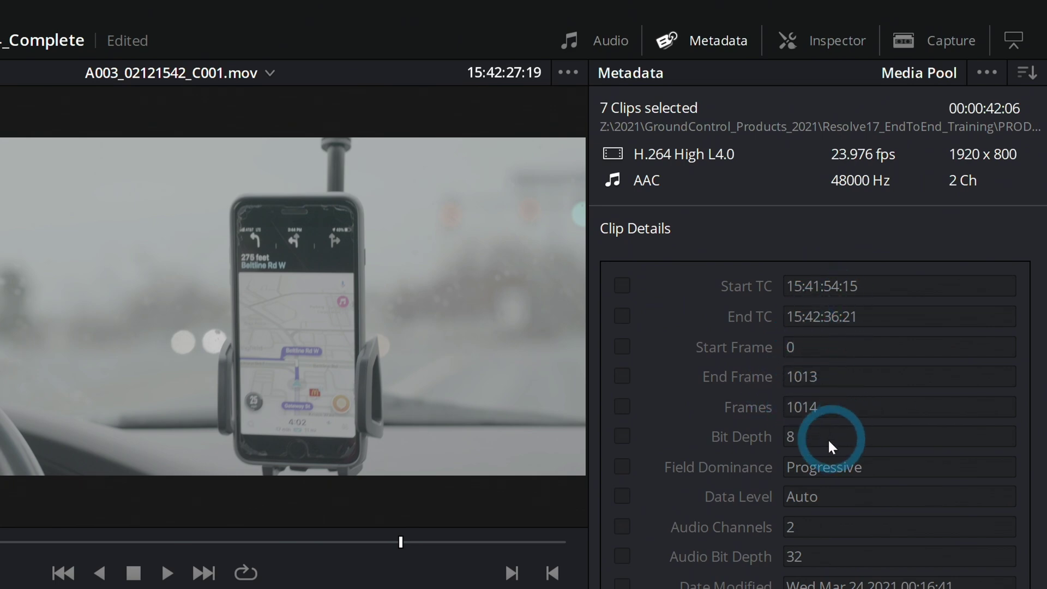
{"action": "left_click", "coordinate": [1028, 75]}
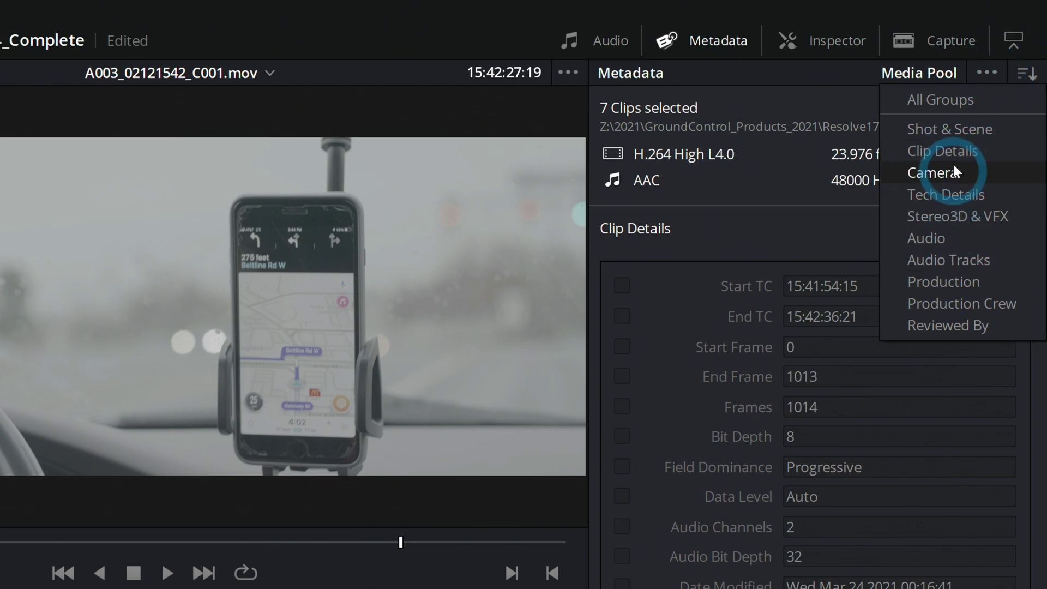
Switch the Metadata panel to Shot & Scene and click into the shared Scene field.
{"action": "left_click", "coordinate": [953, 130]}
{"action": "scroll", "coordinate": [684, 338], "scroll_direction": "down", "scroll_amount": 2}
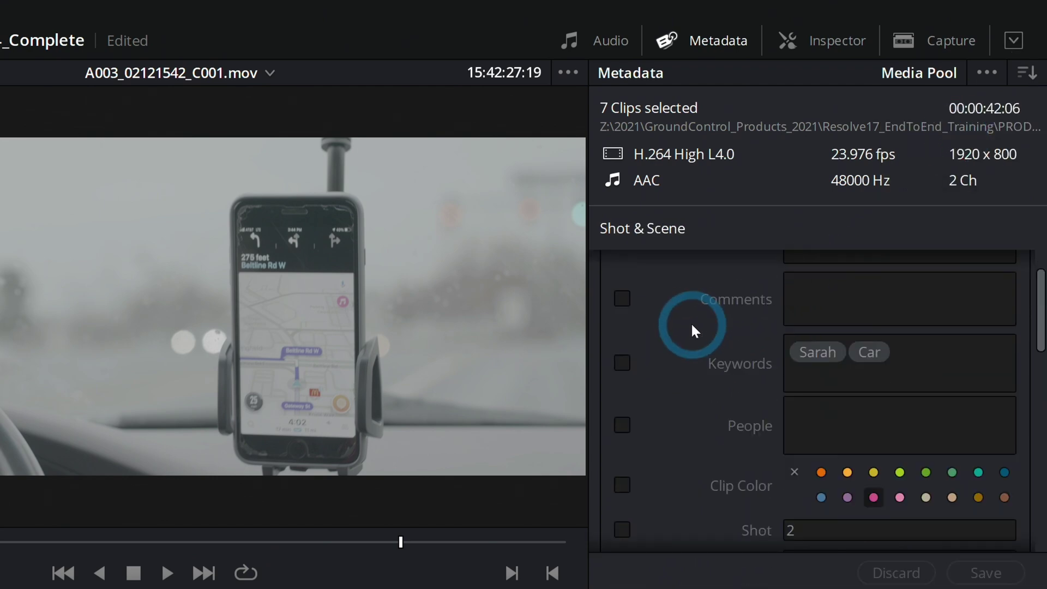
{"action": "scroll", "coordinate": [691, 326], "scroll_direction": "down", "scroll_amount": 12}
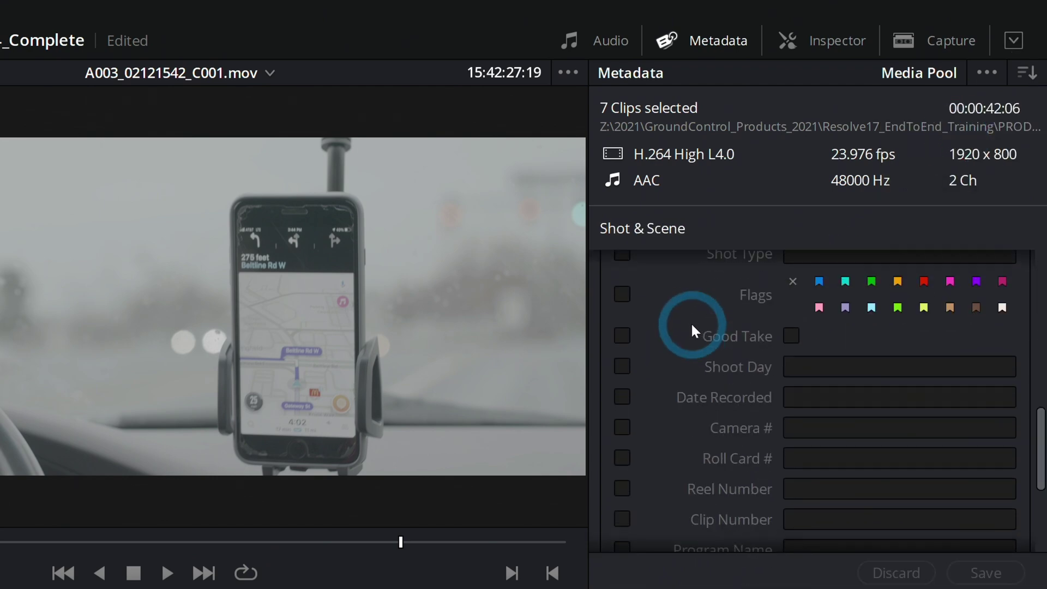
{"action": "scroll", "coordinate": [692, 325], "scroll_direction": "down", "scroll_amount": 5}
{"action": "scroll", "coordinate": [691, 325], "scroll_direction": "up", "scroll_amount": 8}
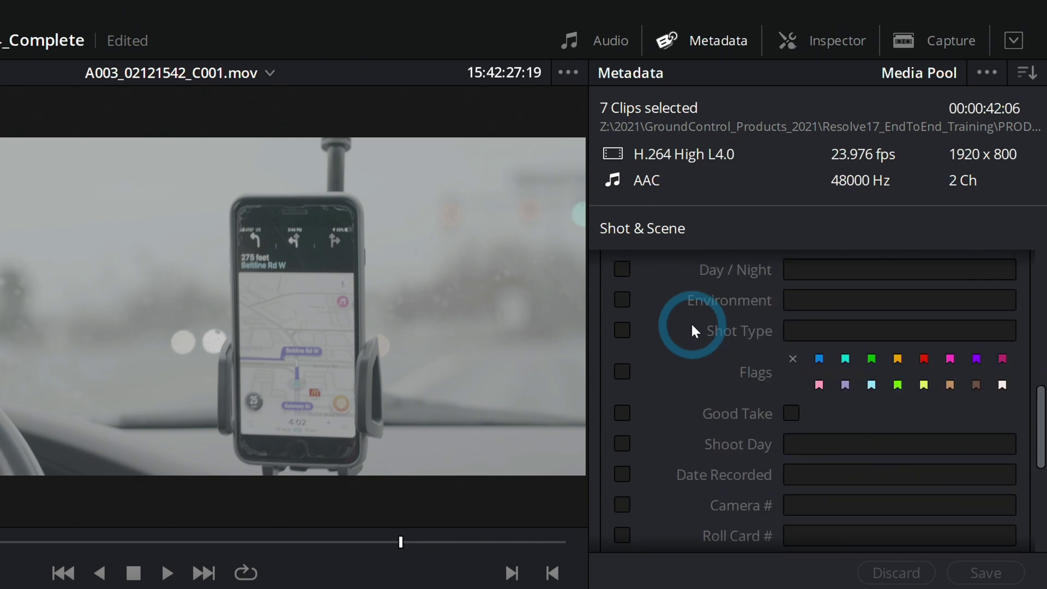
{"action": "scroll", "coordinate": [690, 322], "scroll_direction": "up", "scroll_amount": 12}
{"action": "scroll", "coordinate": [725, 365], "scroll_direction": "down", "scroll_amount": 2}
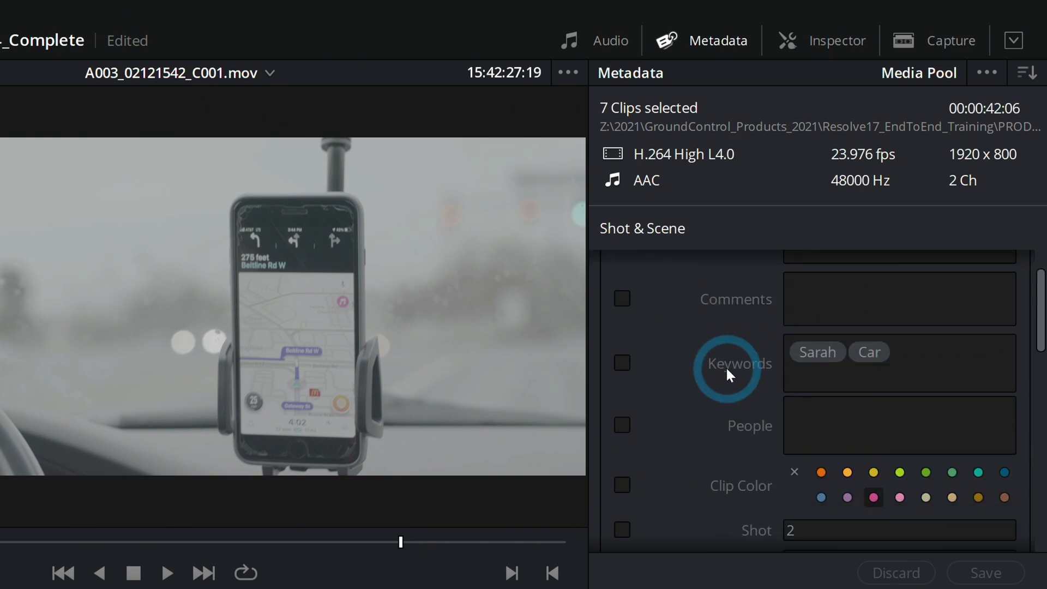
{"action": "scroll", "coordinate": [763, 365], "scroll_direction": "down", "scroll_amount": 4}
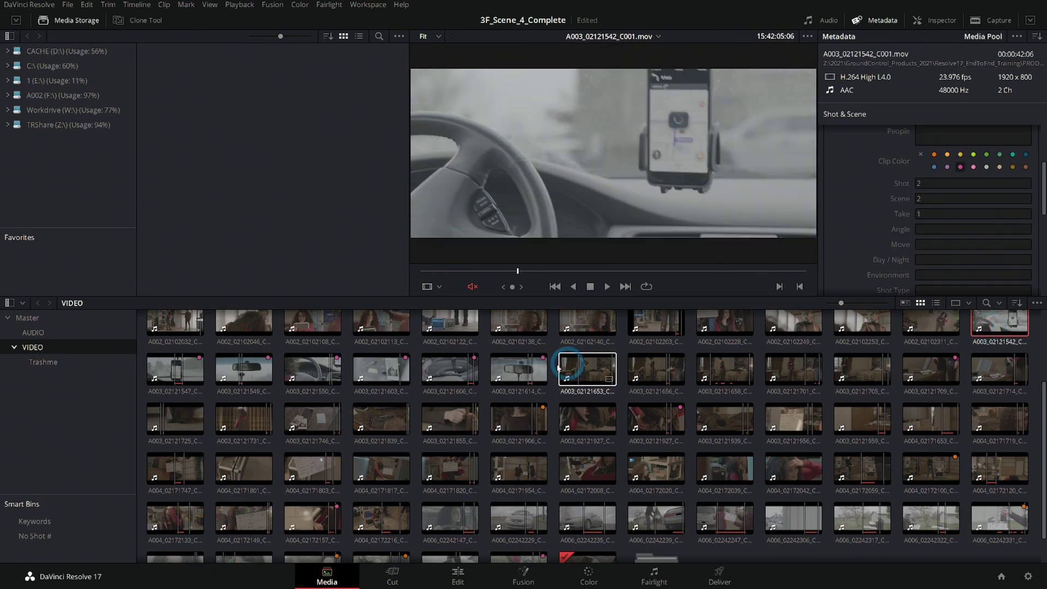
{"action": "left_click", "coordinate": [938, 198]}
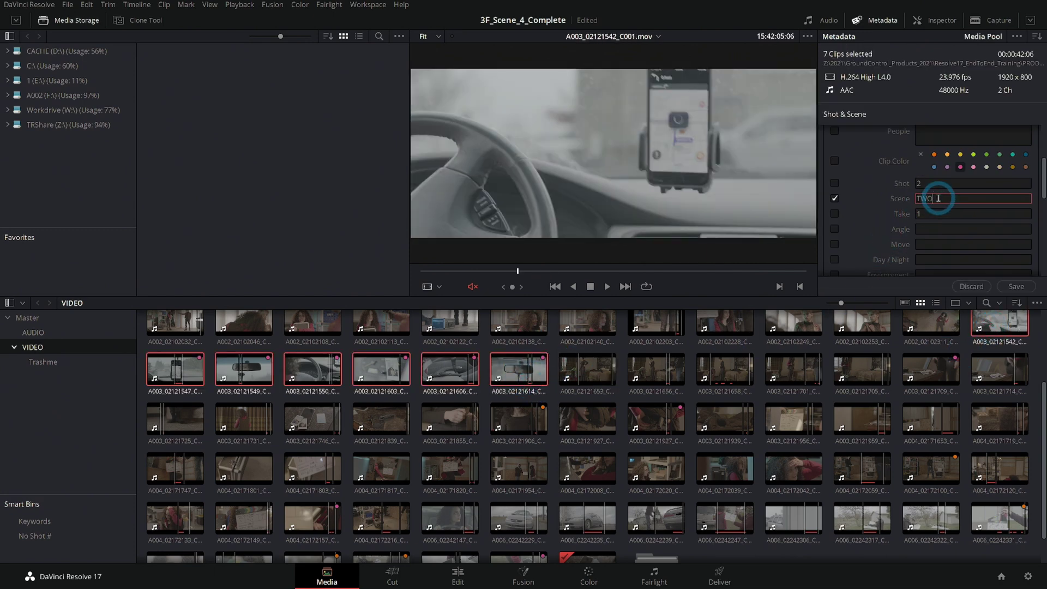
Replace the Scene value with 2 and save it to all seven clips.
{"action": "key", "text": "BackSpace"}
{"action": "key", "text": "BackSpace"}
{"action": "key", "text": "BackSpace"}
{"action": "type", "text": "2"}
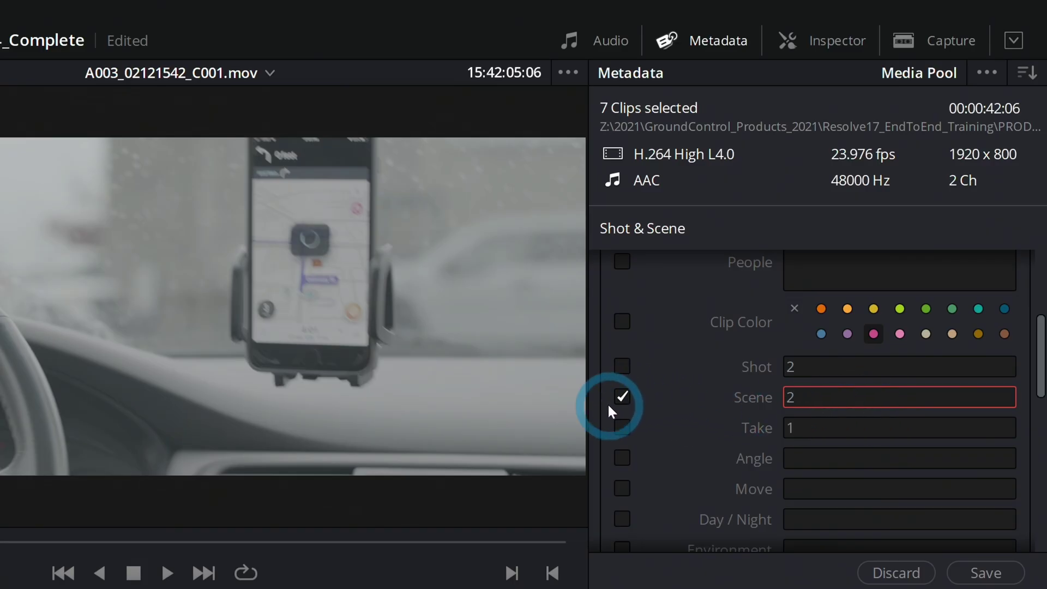
{"action": "left_click", "coordinate": [986, 572]}
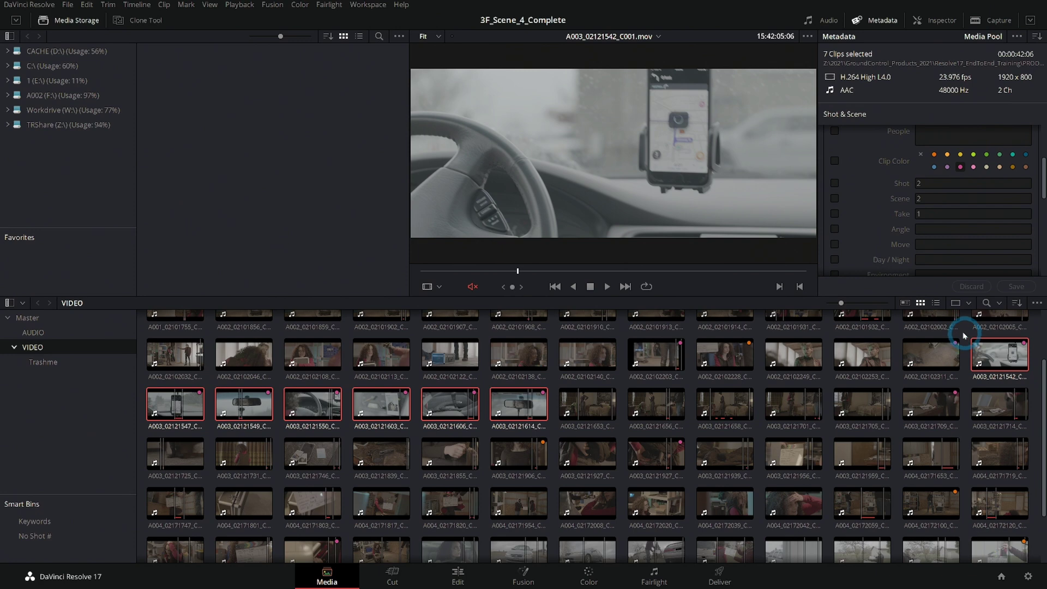
Select A003_02121542 alone and check its Shot value against the slate frame.
{"action": "left_click", "coordinate": [983, 358]}
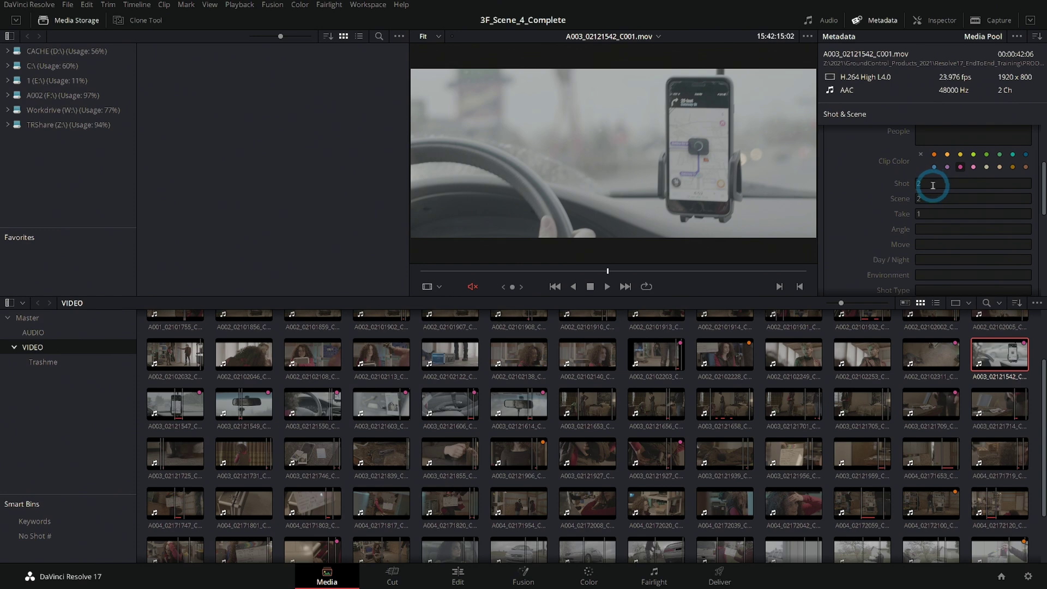
{"action": "left_click", "coordinate": [937, 189]}
{"action": "left_click", "coordinate": [437, 271]}
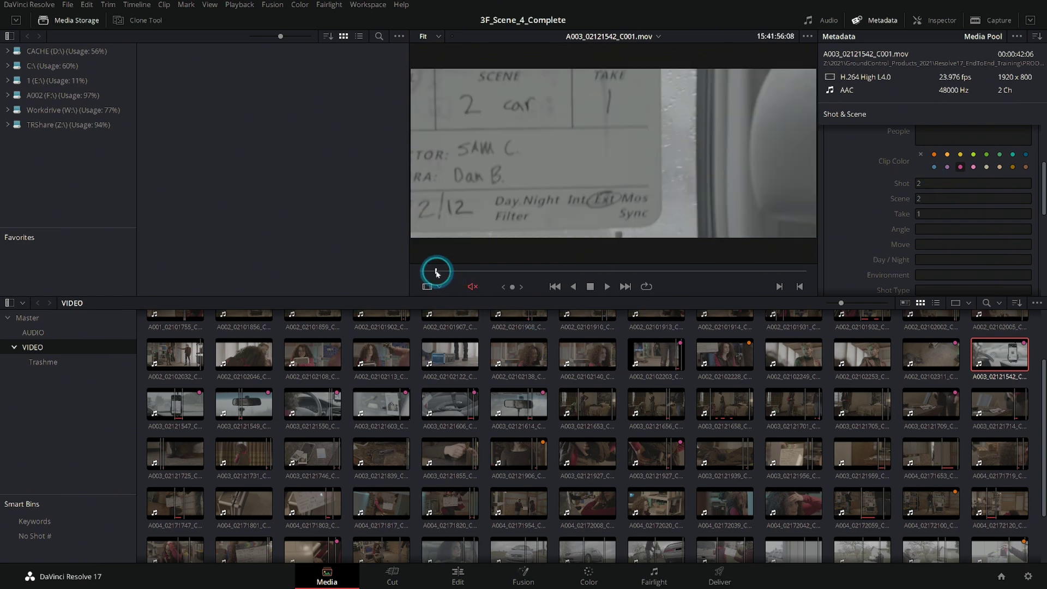
{"action": "left_click_drag", "start_coordinate": [436, 271], "coordinate": [431, 272]}
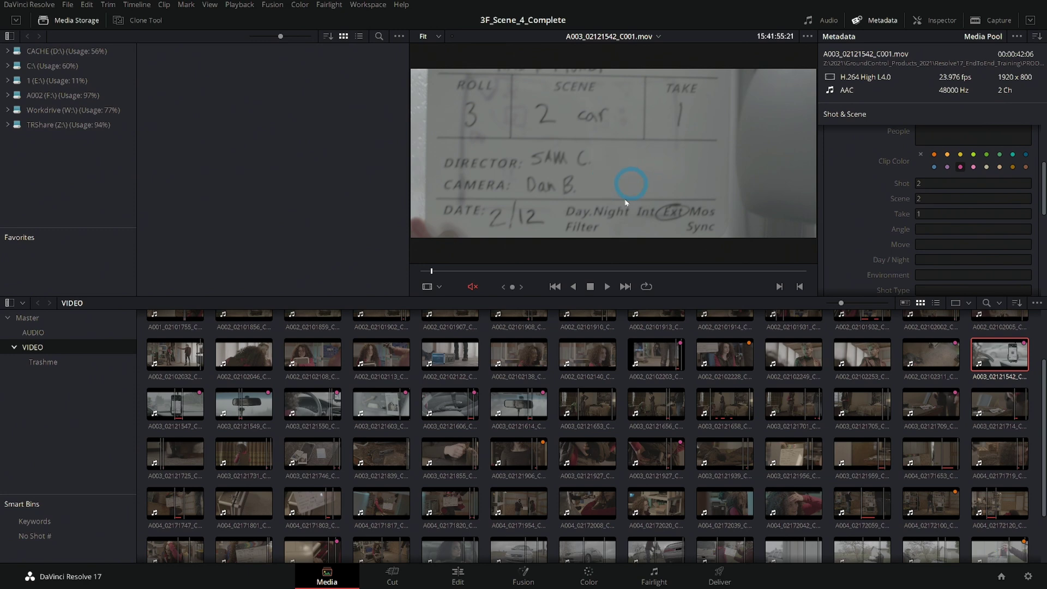
{"action": "left_click", "coordinate": [463, 271]}
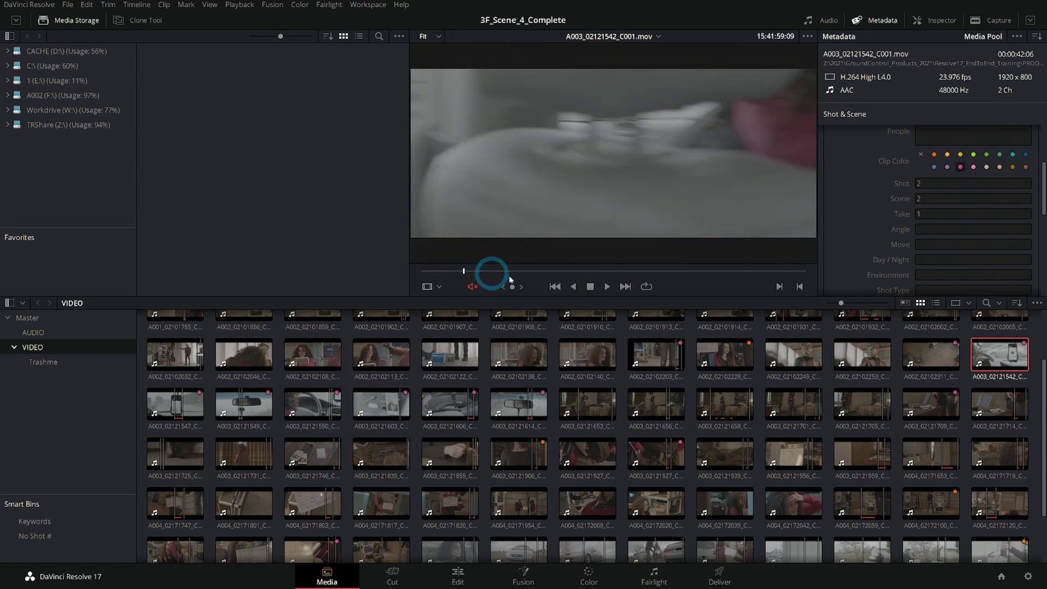
{"action": "left_click", "coordinate": [963, 357]}
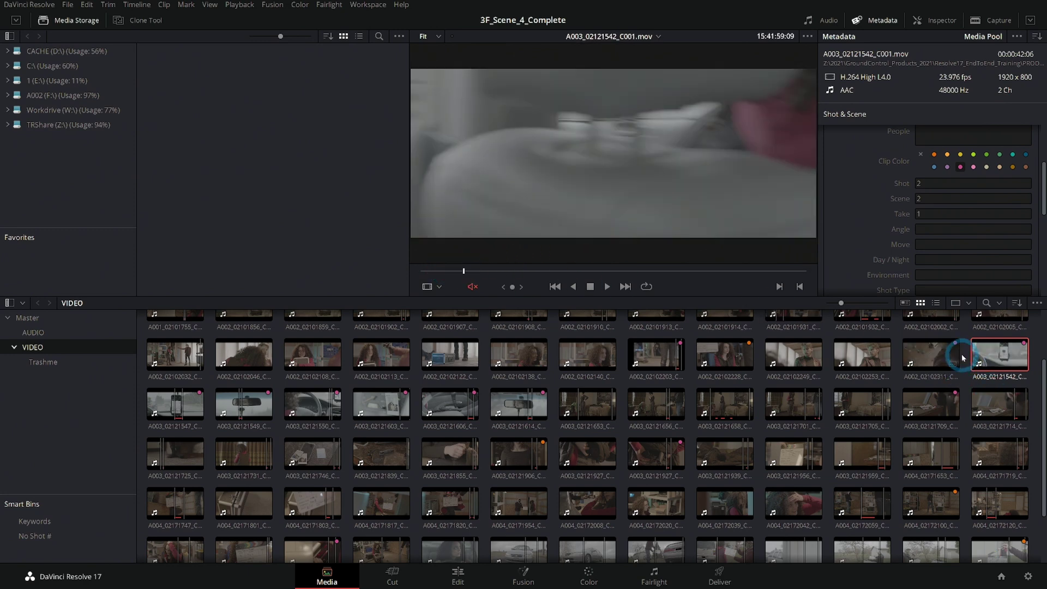
{"action": "left_click", "coordinate": [964, 357]}
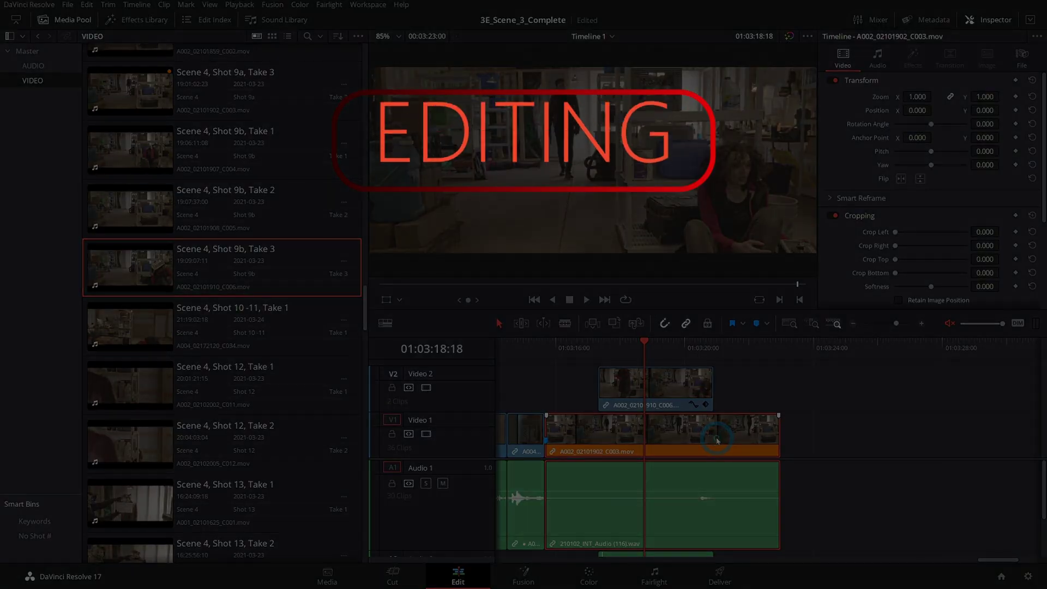
Press D on the Media page while working on clip A003_02121614.
{"action": "key", "text": "d"}
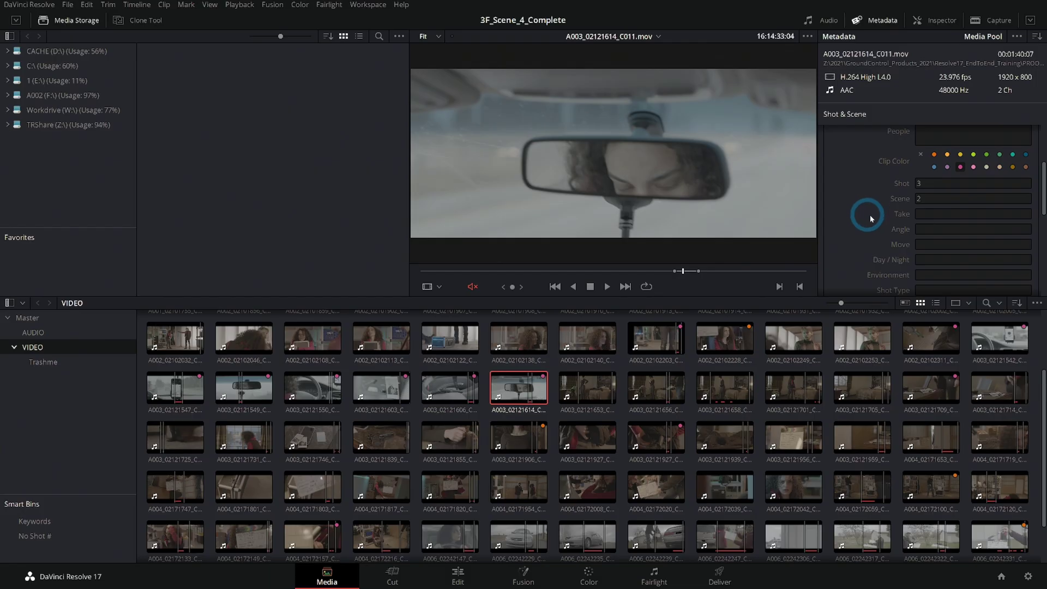
{"action": "left_click", "coordinate": [942, 211]}
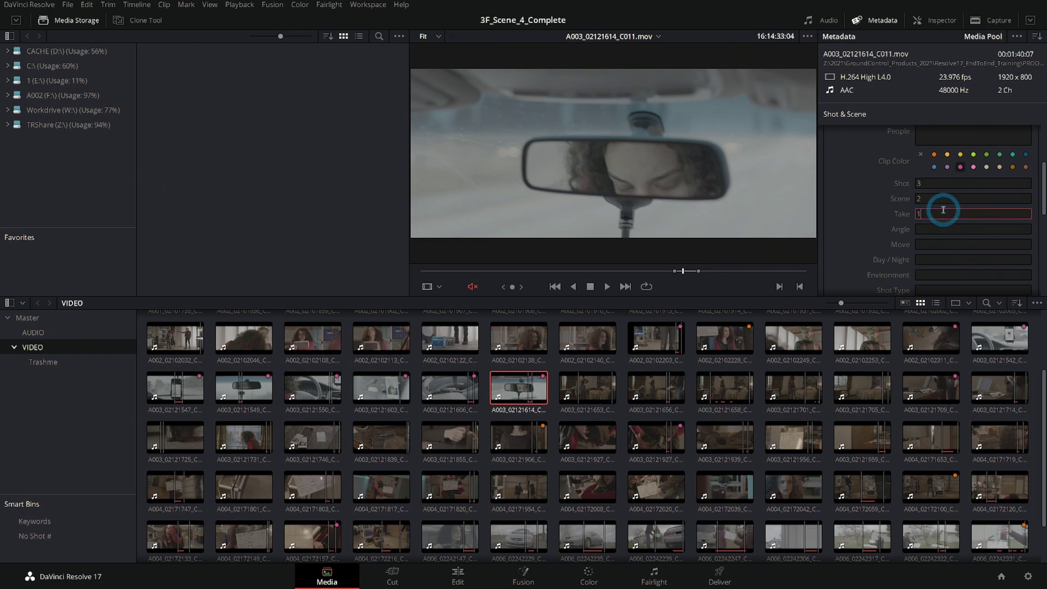
{"action": "scroll", "coordinate": [943, 210], "scroll_direction": "down", "scroll_amount": 1}
{"action": "left_click", "coordinate": [929, 242]}
{"action": "type", "text": "Day"}
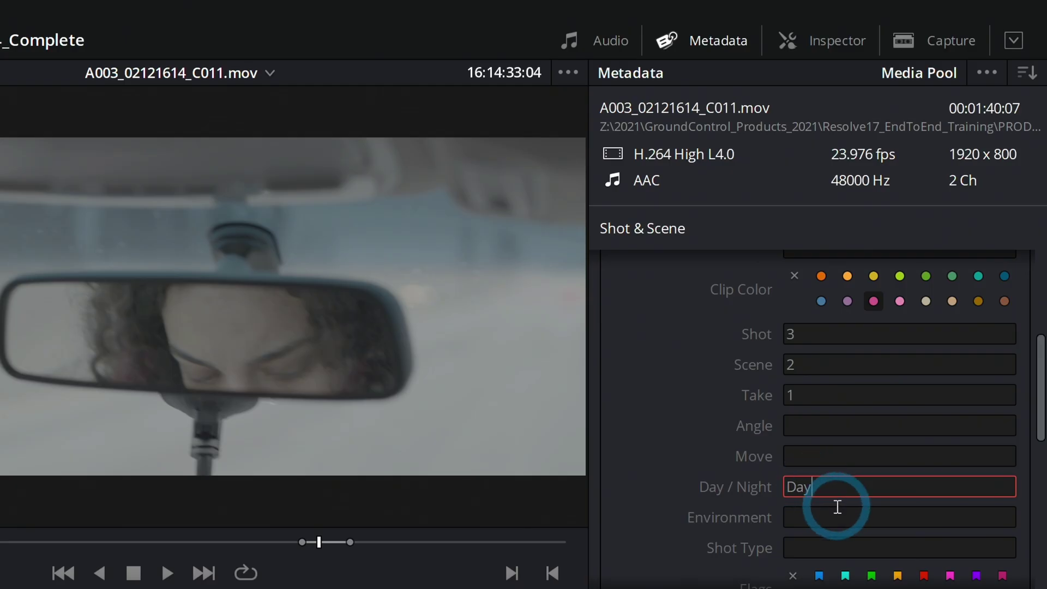
{"action": "left_click", "coordinate": [838, 511]}
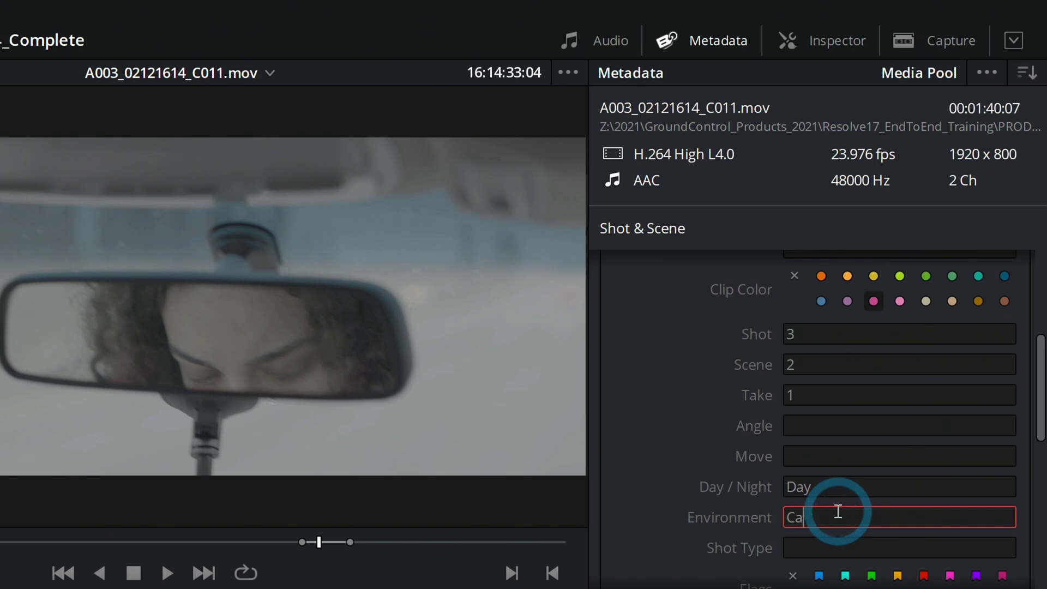
{"action": "type", "text": "Car"}
{"action": "scroll", "coordinate": [807, 515], "scroll_direction": "down", "scroll_amount": 1}
{"action": "left_click", "coordinate": [810, 515]}
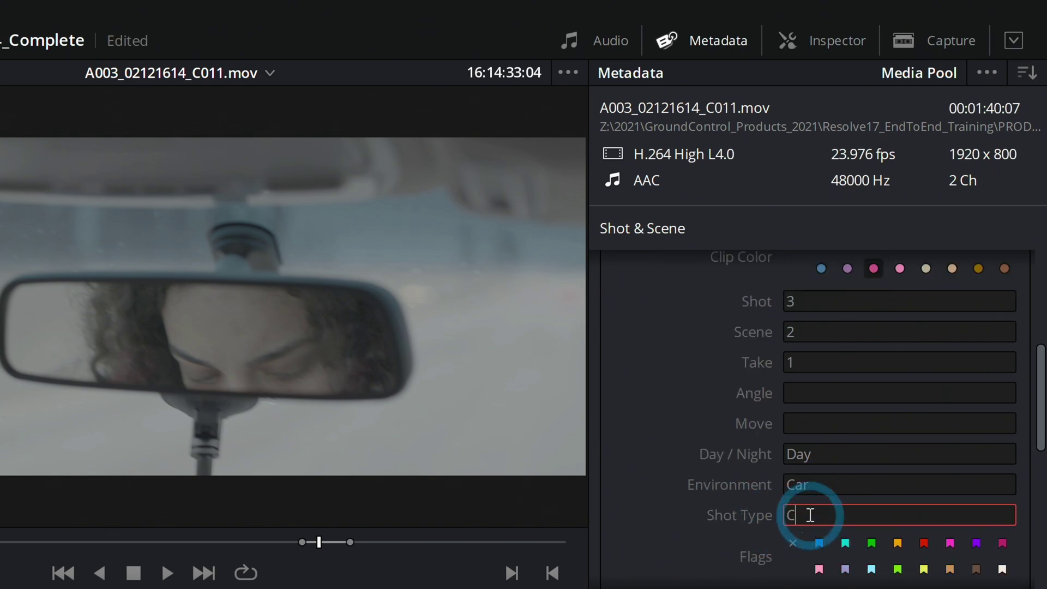
{"action": "scroll", "coordinate": [829, 304], "scroll_direction": "up", "scroll_amount": 5}
{"action": "left_click", "coordinate": [829, 304]}
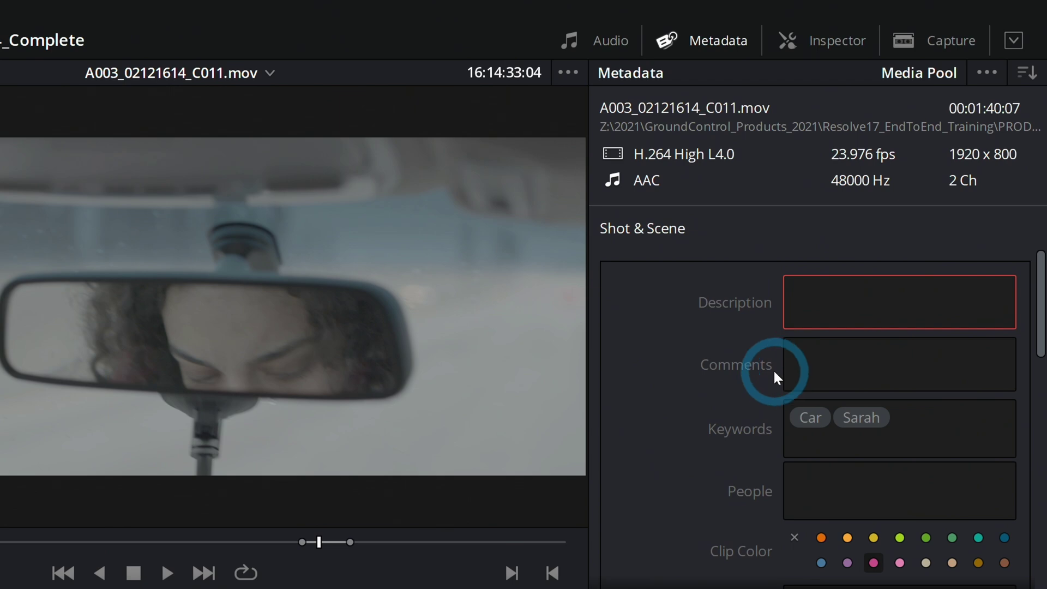
{"action": "left_click", "coordinate": [717, 365]}
{"action": "scroll", "coordinate": [714, 368], "scroll_direction": "down", "scroll_amount": 3}
{"action": "scroll", "coordinate": [707, 370], "scroll_direction": "up", "scroll_amount": 3}
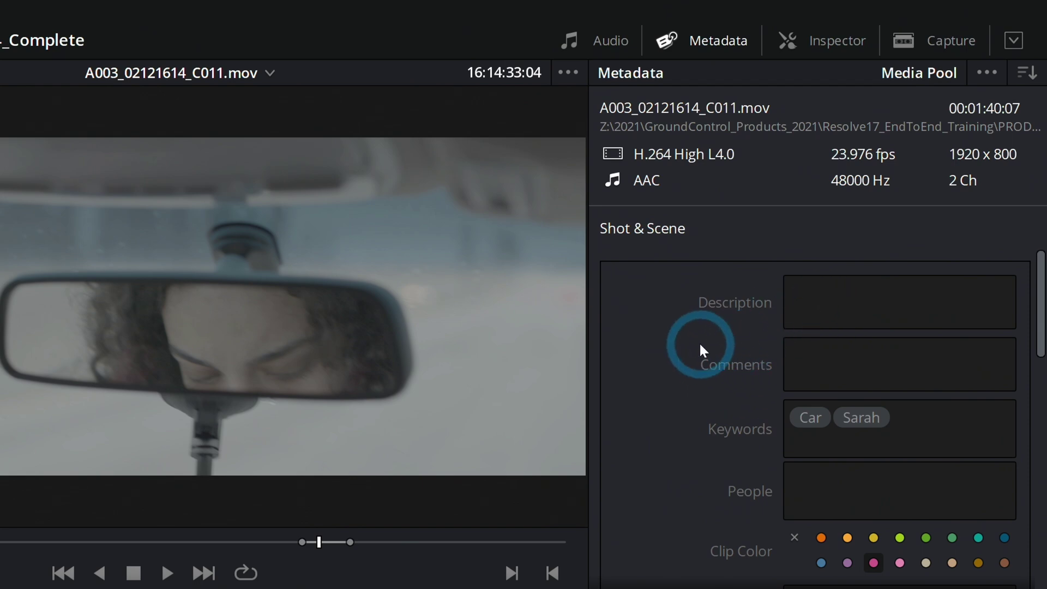
{"action": "scroll", "coordinate": [702, 355], "scroll_direction": "down", "scroll_amount": 1}
{"action": "scroll", "coordinate": [703, 355], "scroll_direction": "up", "scroll_amount": 1}
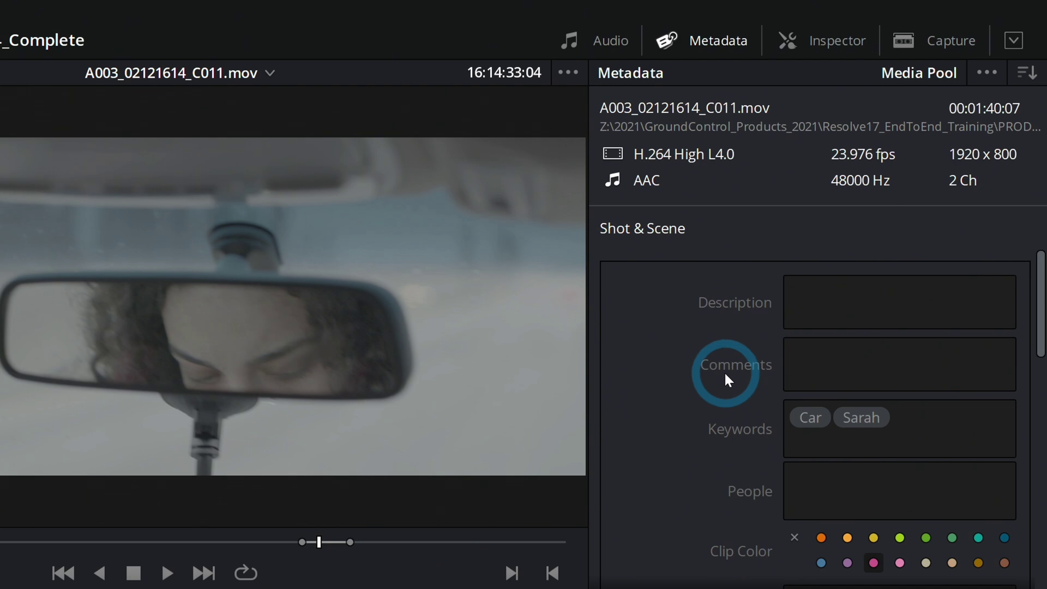
Browse the Camera metadata fields for A003_02121614_C011.mov.
{"action": "scroll", "coordinate": [708, 390], "scroll_direction": "down", "scroll_amount": 15}
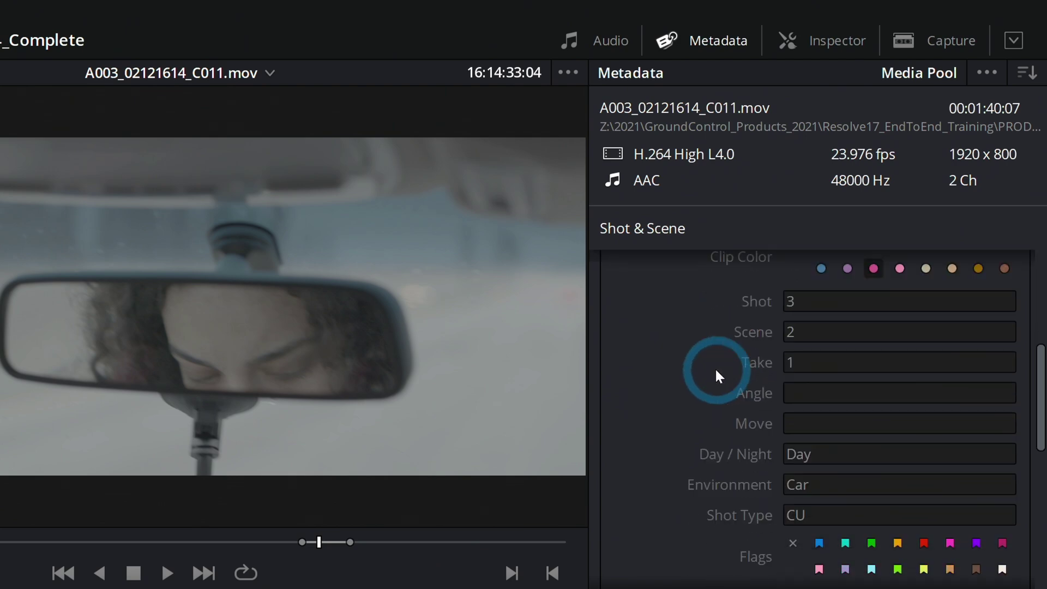
{"action": "scroll", "coordinate": [712, 381], "scroll_direction": "down", "scroll_amount": 3}
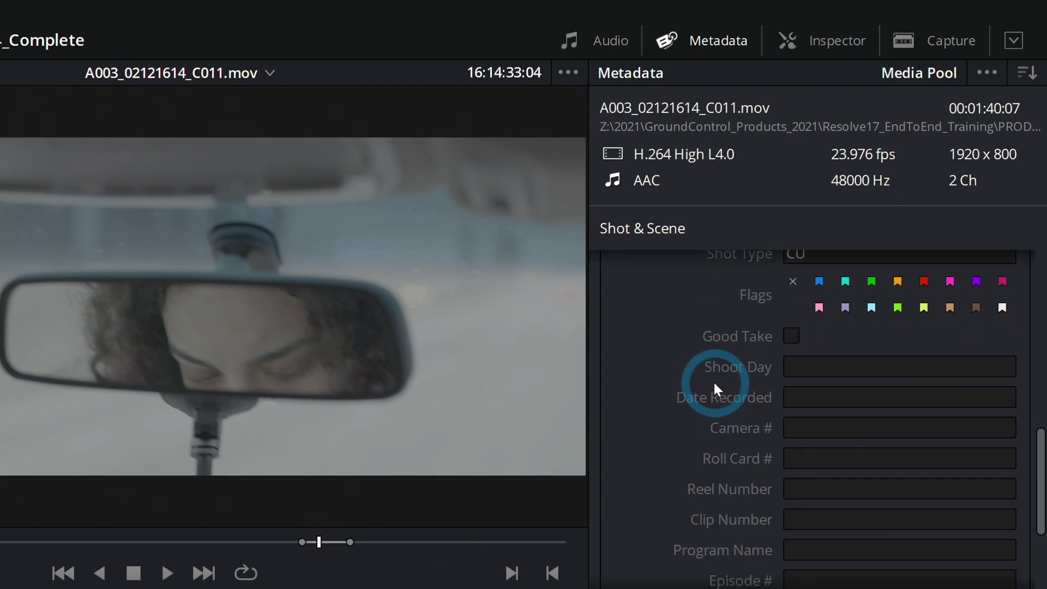
{"action": "scroll", "coordinate": [697, 403], "scroll_direction": "up", "scroll_amount": 20}
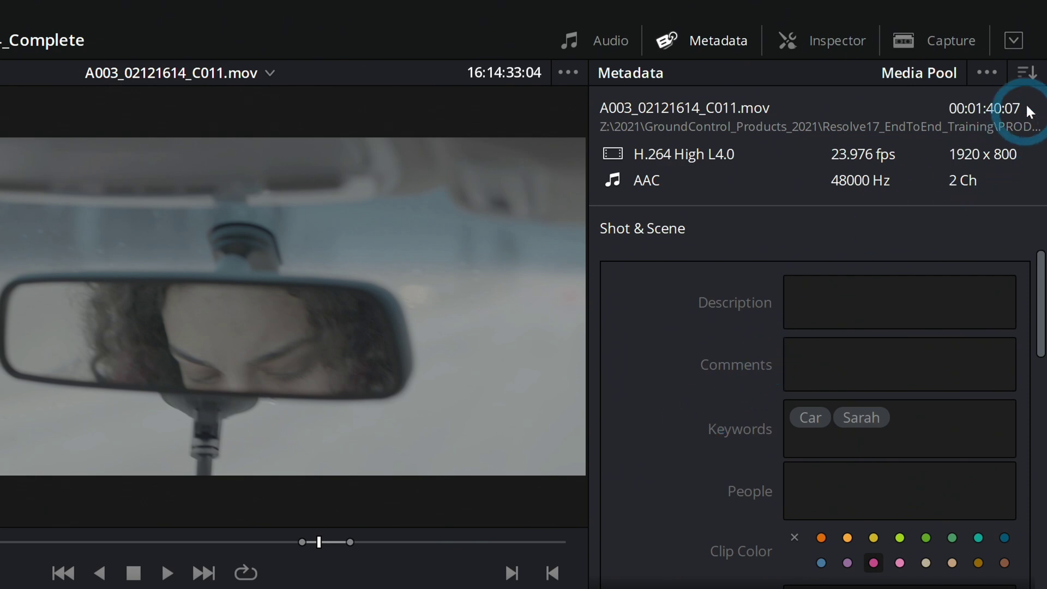
{"action": "left_click", "coordinate": [1026, 73]}
{"action": "left_click", "coordinate": [965, 171]}
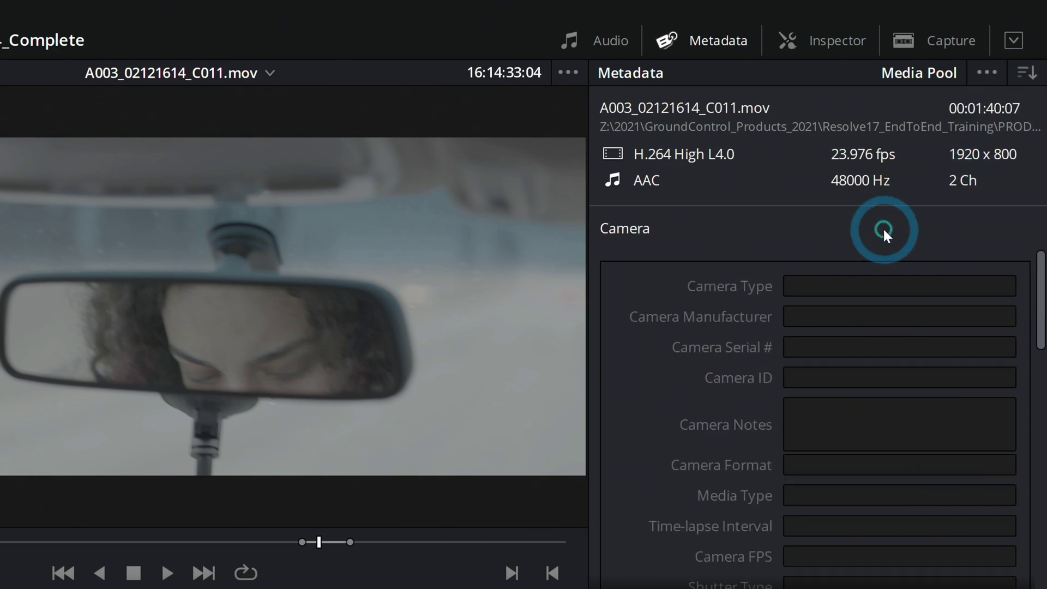
{"action": "scroll", "coordinate": [725, 362], "scroll_direction": "down", "scroll_amount": 5}
{"action": "scroll", "coordinate": [721, 364], "scroll_direction": "up", "scroll_amount": 5}
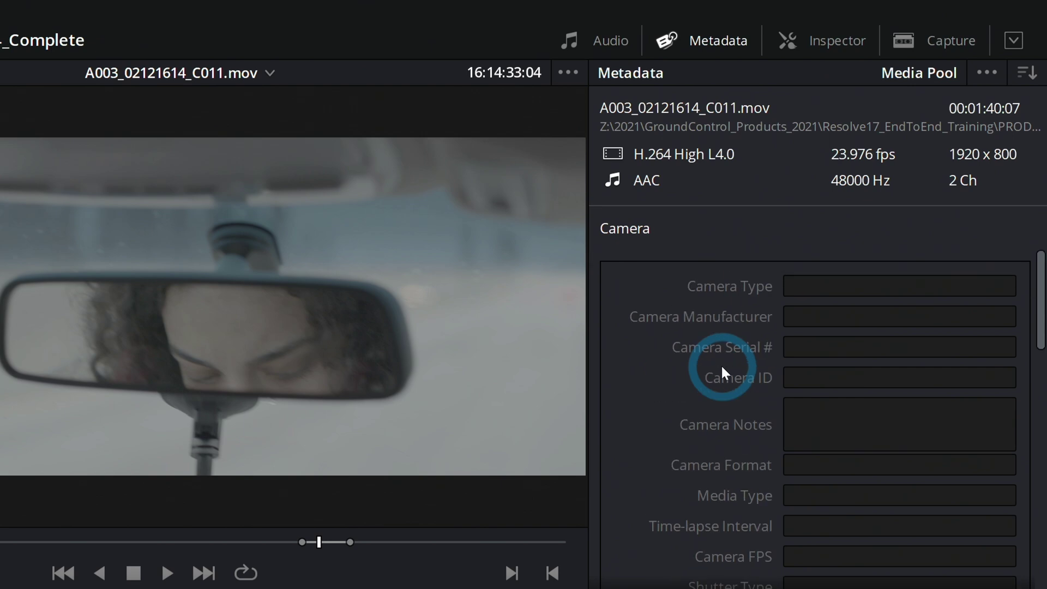
Check the Tech Details fields, then show All Groups and scroll through them.
{"action": "left_click", "coordinate": [1026, 73]}
{"action": "left_click", "coordinate": [962, 196]}
{"action": "scroll", "coordinate": [717, 344], "scroll_direction": "down", "scroll_amount": 5}
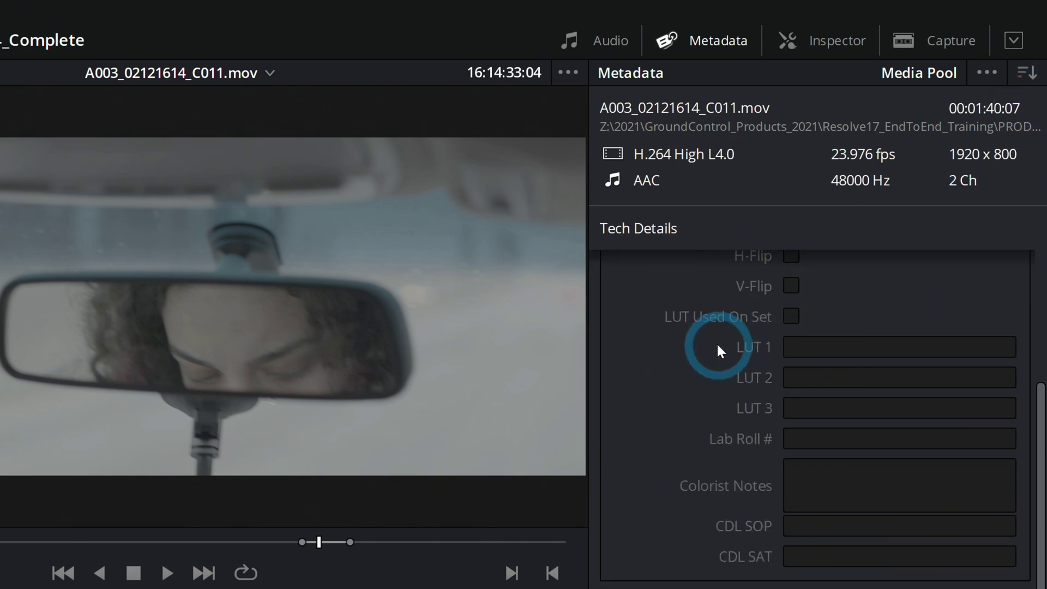
{"action": "scroll", "coordinate": [715, 342], "scroll_direction": "up", "scroll_amount": 7}
{"action": "left_click", "coordinate": [1026, 73]}
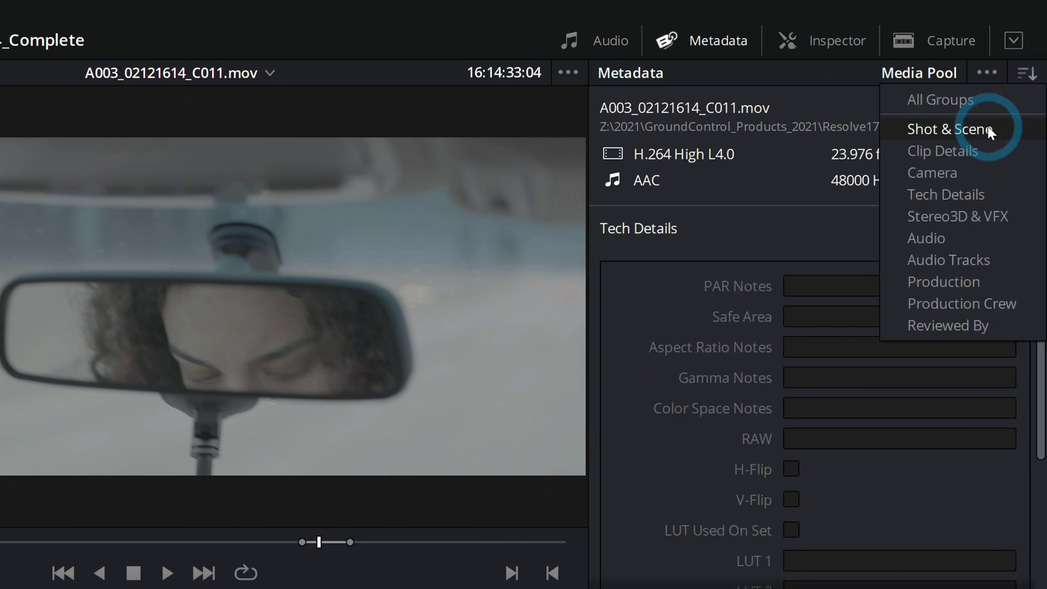
{"action": "left_click", "coordinate": [986, 102]}
{"action": "scroll", "coordinate": [711, 349], "scroll_direction": "down", "scroll_amount": 10}
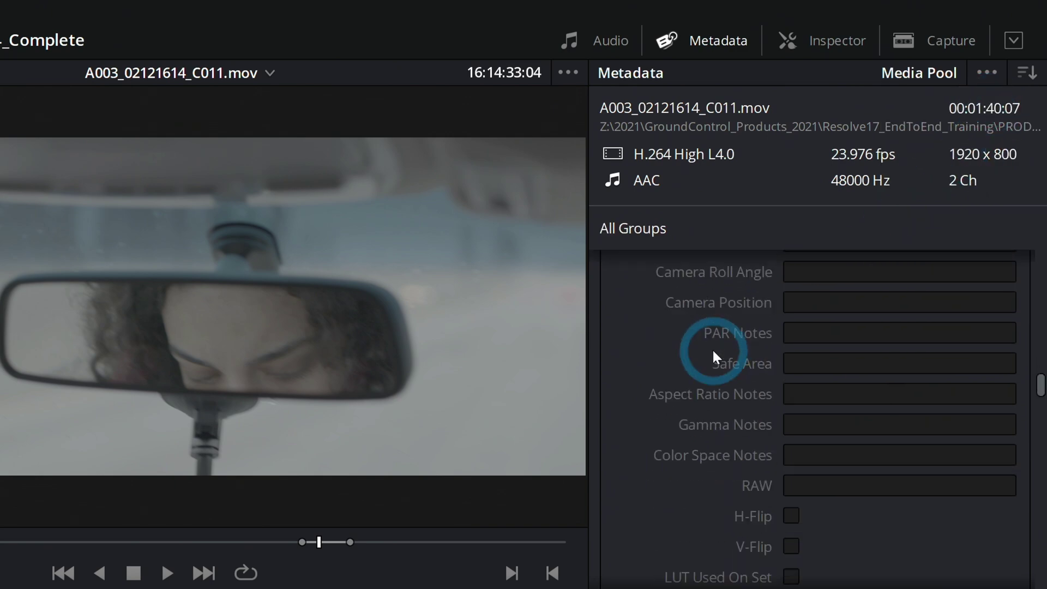
{"action": "scroll", "coordinate": [711, 349], "scroll_direction": "down", "scroll_amount": 20}
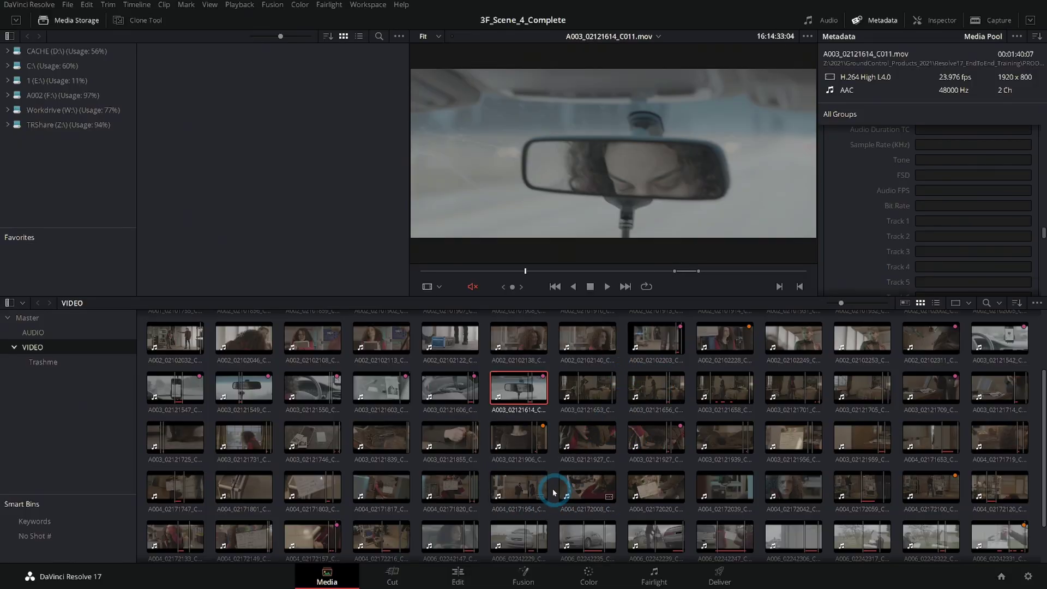
On the Edit page, sort the Media Pool by Date Time.
{"action": "left_click", "coordinate": [458, 576]}
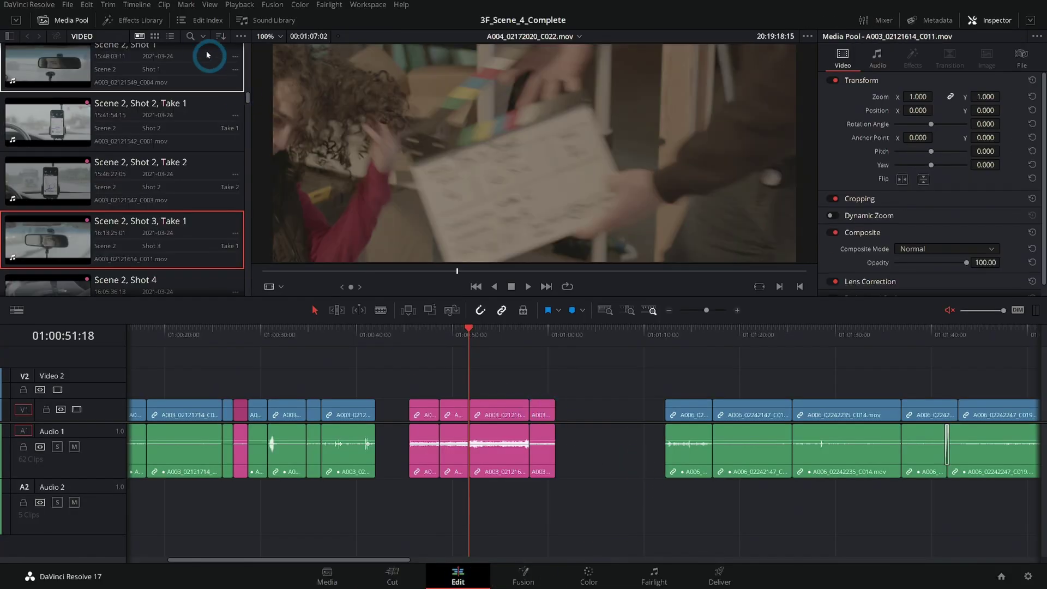
{"action": "left_click", "coordinate": [221, 36]}
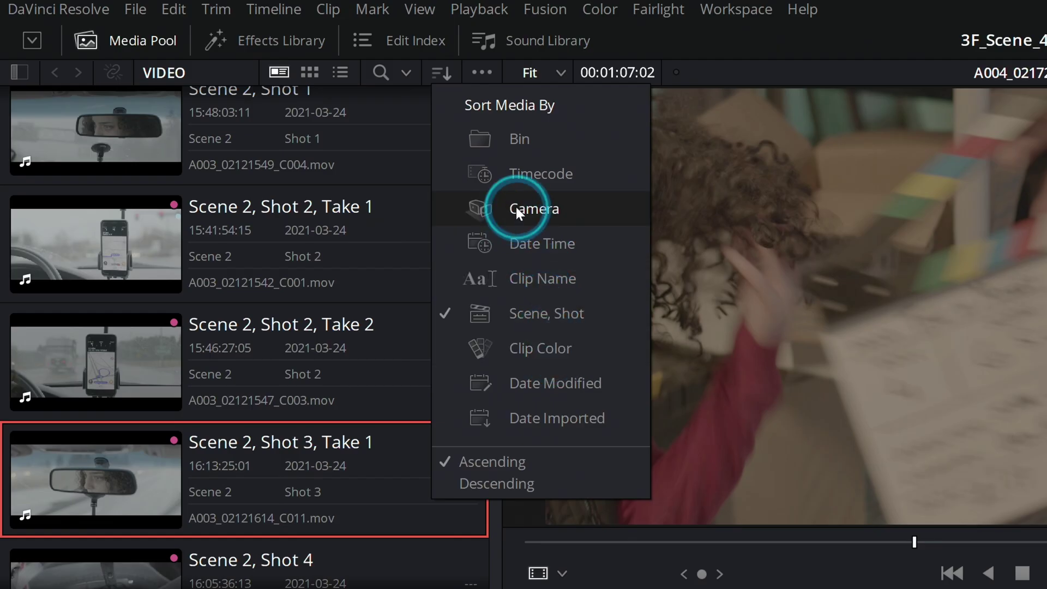
{"action": "left_click", "coordinate": [266, 104]}
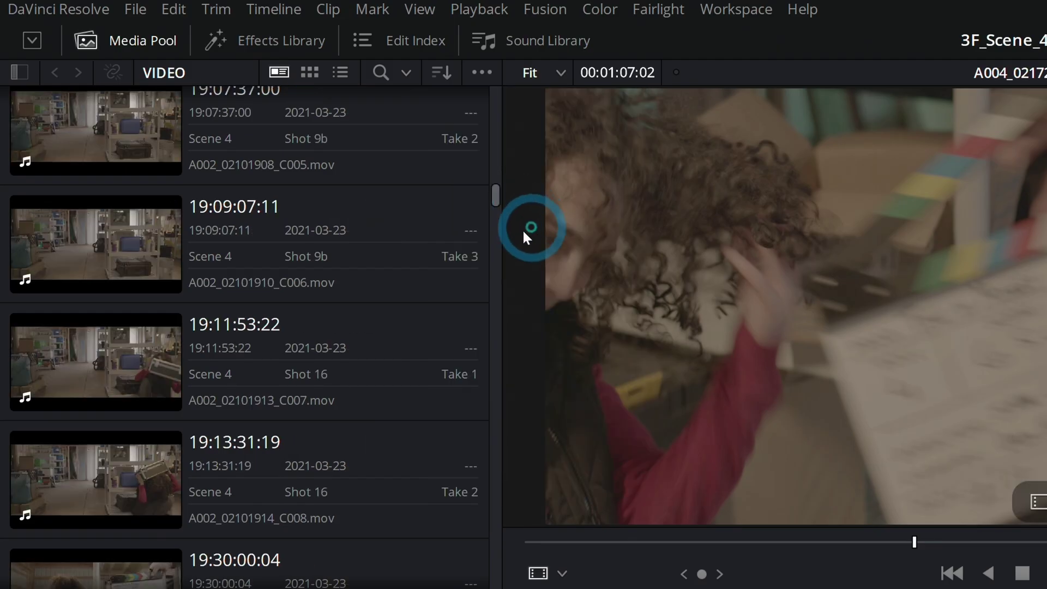
{"action": "scroll", "coordinate": [385, 245], "scroll_direction": "up", "scroll_amount": 6}
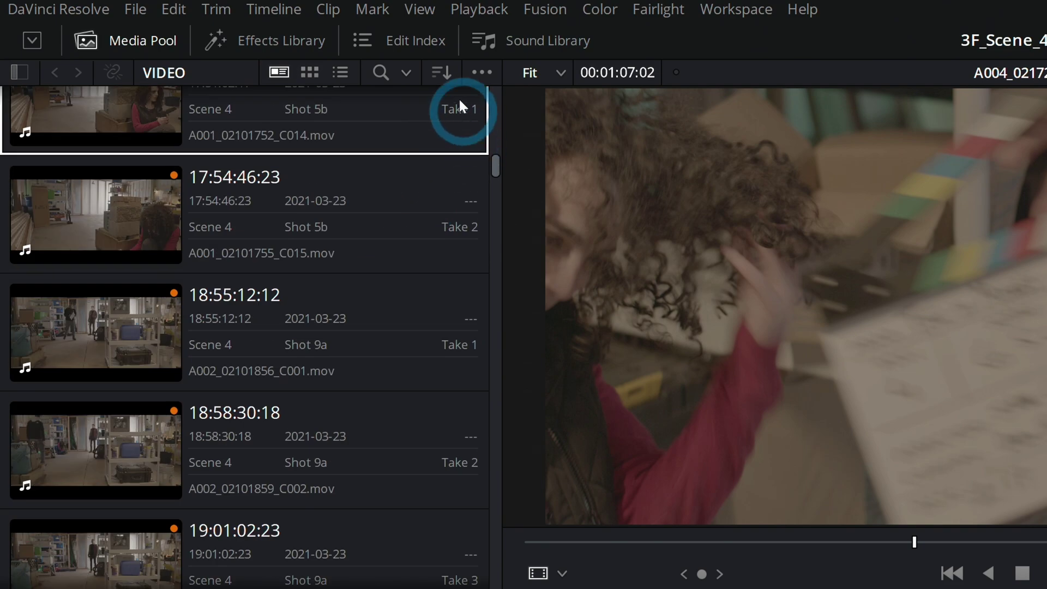
Re-sort the Media Pool by Scene, Shot, bringing the Scene 1 clips into view.
{"action": "left_click", "coordinate": [442, 73]}
{"action": "left_click", "coordinate": [512, 243]}
{"action": "left_click", "coordinate": [442, 73]}
{"action": "left_click", "coordinate": [512, 313]}
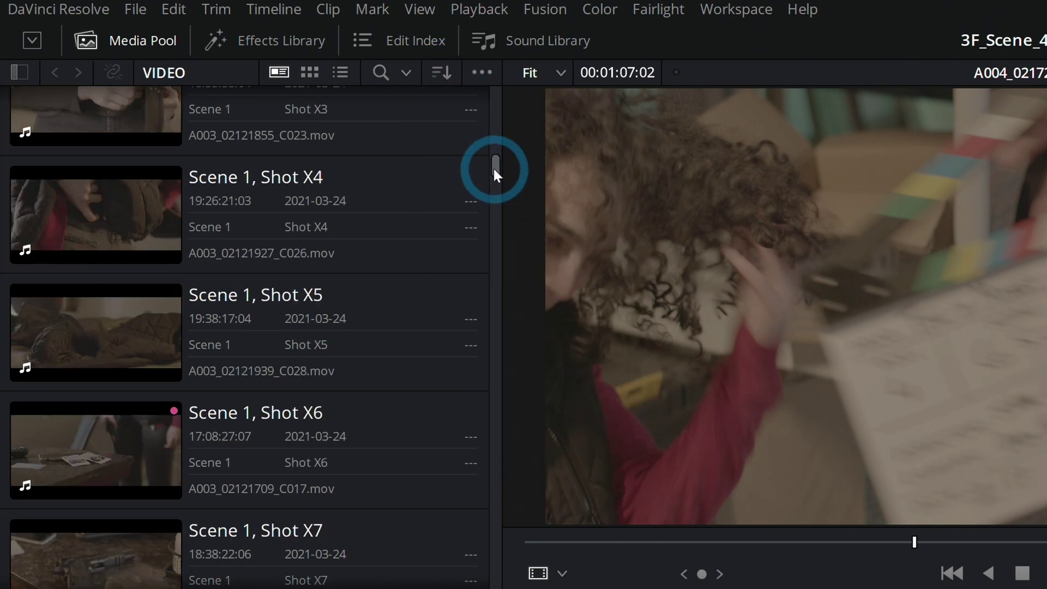
{"action": "left_click_drag", "start_coordinate": [495, 171], "coordinate": [496, 186]}
{"action": "scroll", "coordinate": [349, 318], "scroll_direction": "down", "scroll_amount": 1}
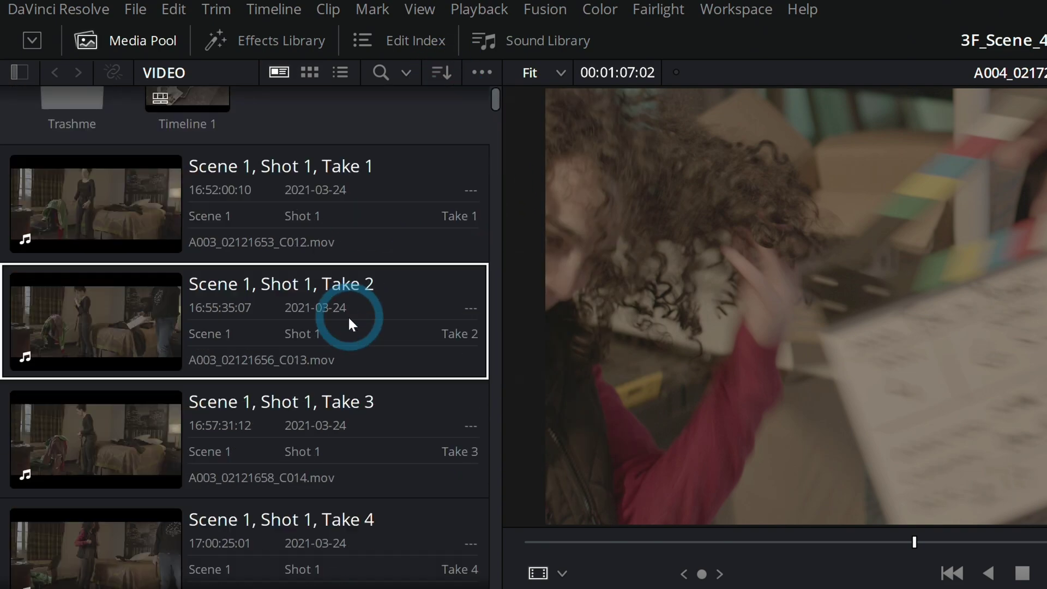
{"action": "left_click_drag", "start_coordinate": [348, 315], "coordinate": [496, 120]}
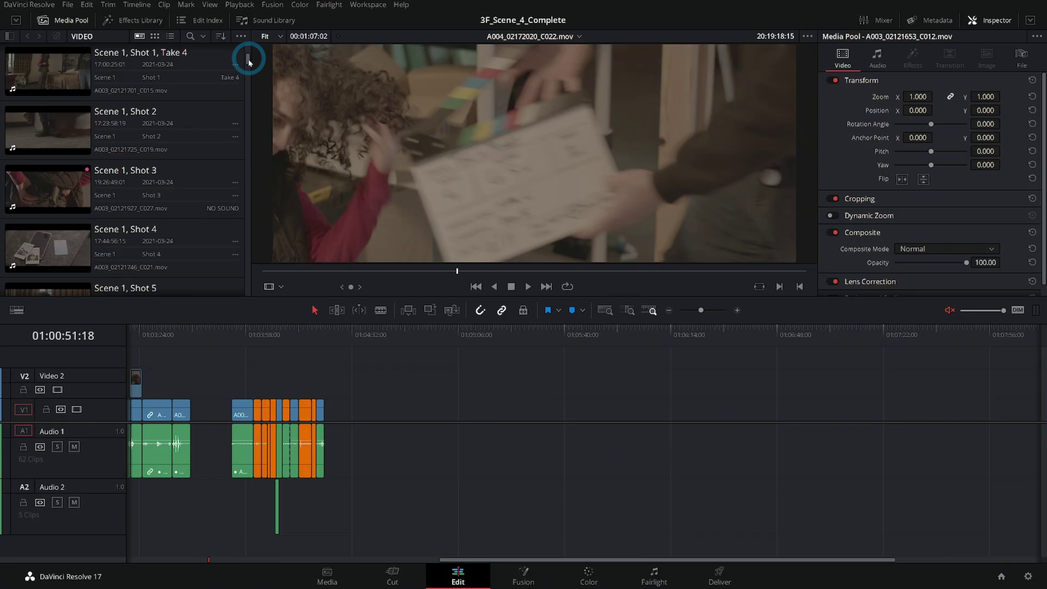
{"action": "mouse_move", "coordinate": [249, 62]}
{"action": "left_mouse_down"}
{"action": "mouse_move", "coordinate": [249, 292]}
{"action": "mouse_move", "coordinate": [255, 53]}
{"action": "left_mouse_up"}
{"action": "key", "text": "ctrl+a"}
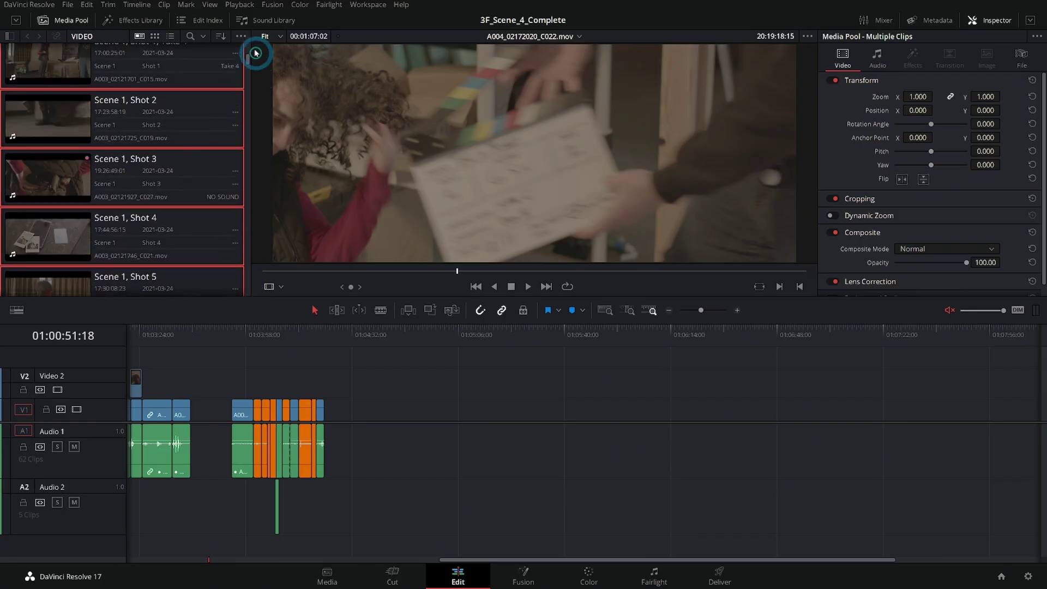
{"action": "left_click_drag", "start_coordinate": [44, 114], "coordinate": [492, 411]}
{"action": "left_click_drag", "start_coordinate": [204, 335], "coordinate": [631, 362]}
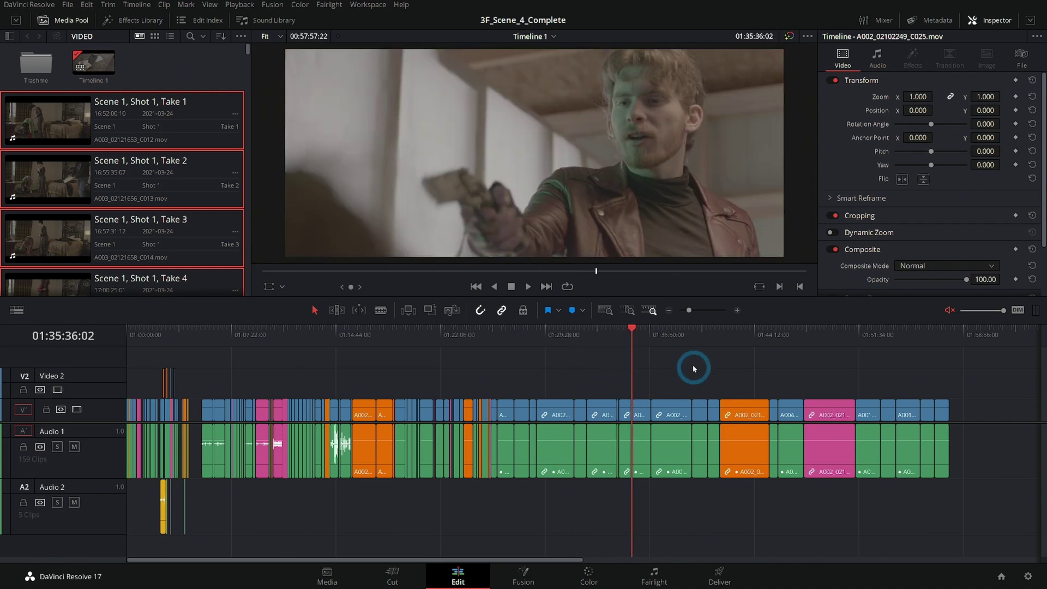
{"action": "left_click", "coordinate": [675, 335]}
{"action": "left_click", "coordinate": [708, 329]}
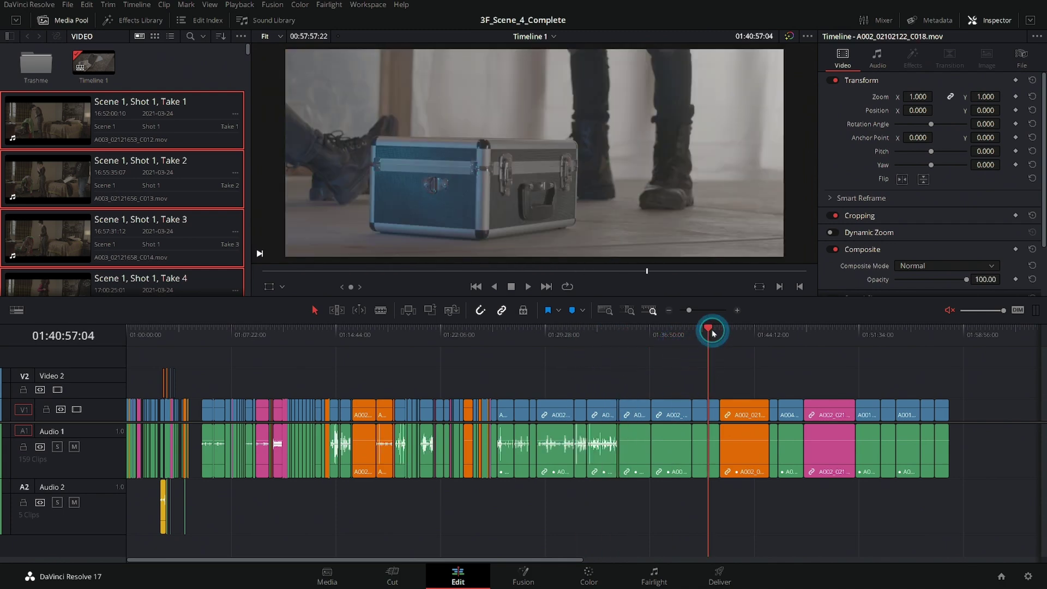
{"action": "left_click_drag", "start_coordinate": [978, 374], "coordinate": [203, 446]}
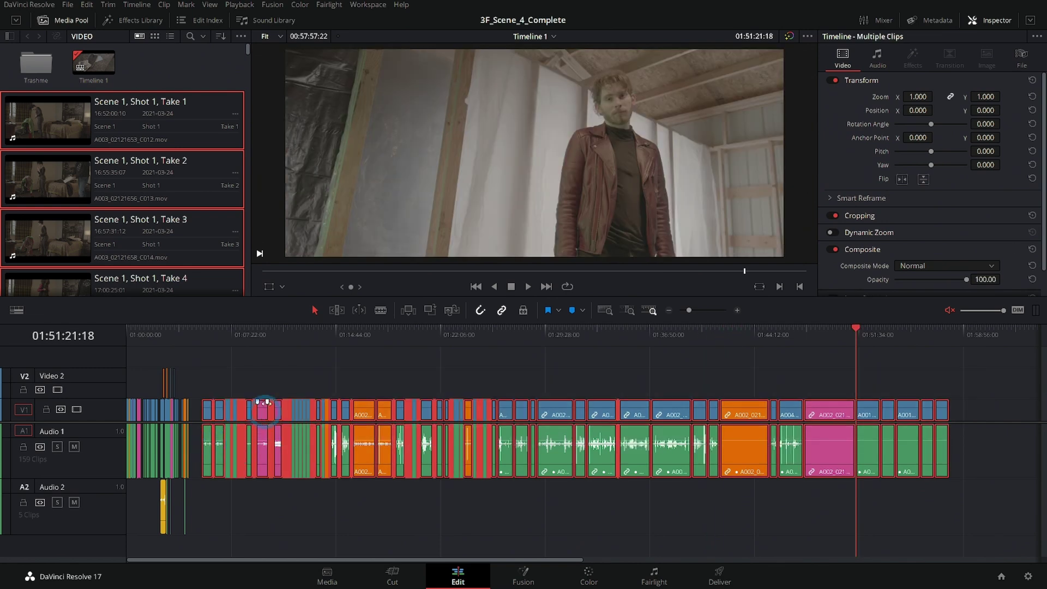
{"action": "left_click", "coordinate": [955, 375]}
{"action": "left_click_drag", "start_coordinate": [976, 375], "coordinate": [263, 390]}
{"action": "key", "text": "Delete"}
{"action": "left_click", "coordinate": [862, 250]}
{"action": "left_click", "coordinate": [510, 365]}
{"action": "key", "text": "shift+z"}
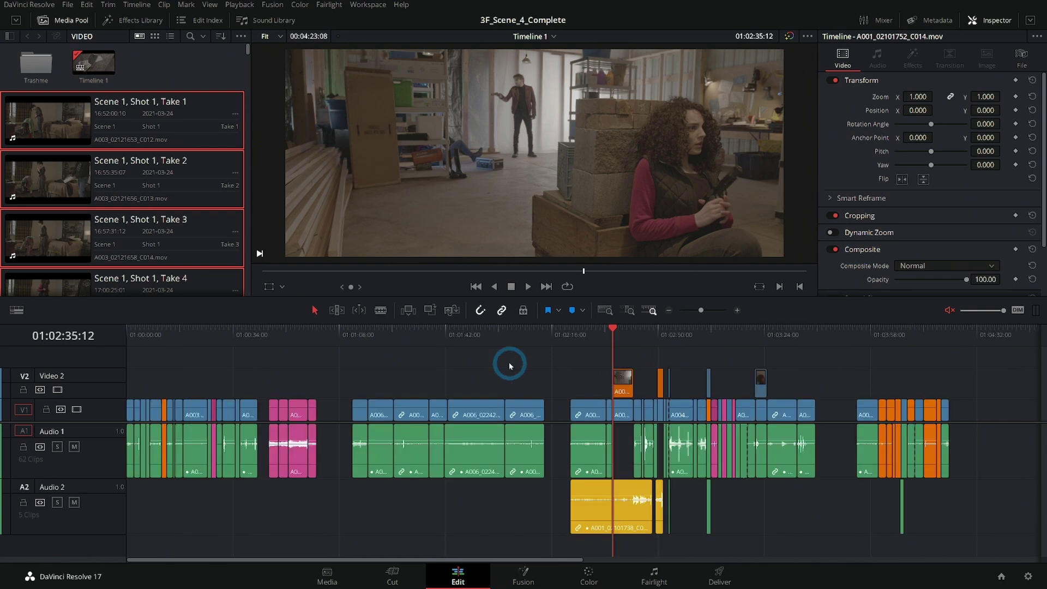